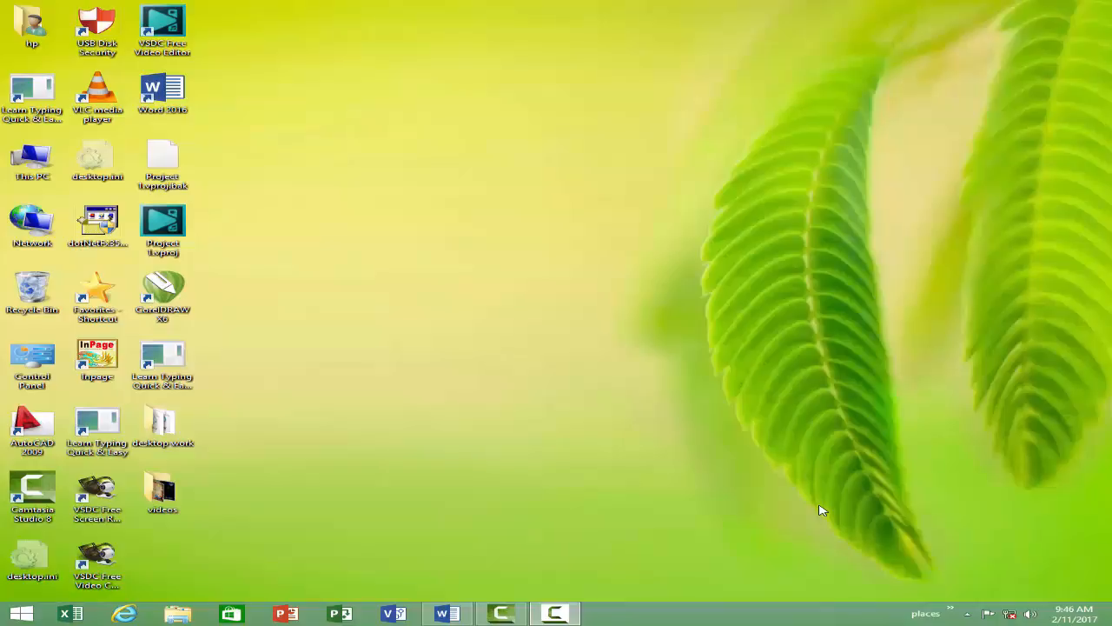
Step: Switch to the blank Word document and draw a right block arrow about 2.56" wide and 1.38" high near the page's upper left
{"action": "left_click", "coordinate": [455, 616]}
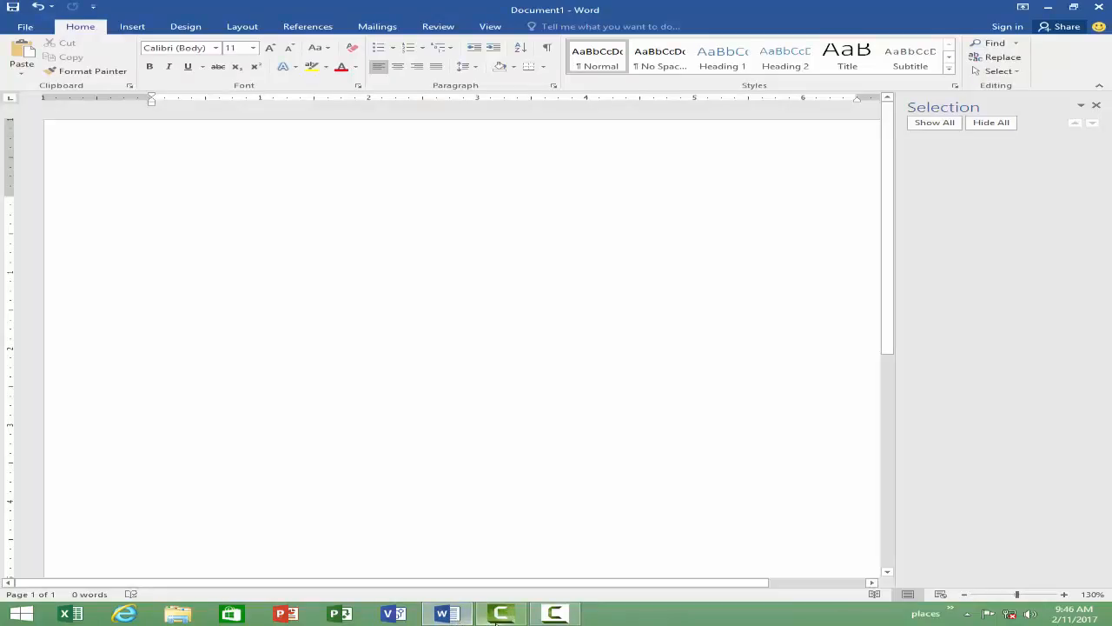
{"action": "mouse_move", "coordinate": [497, 619]}
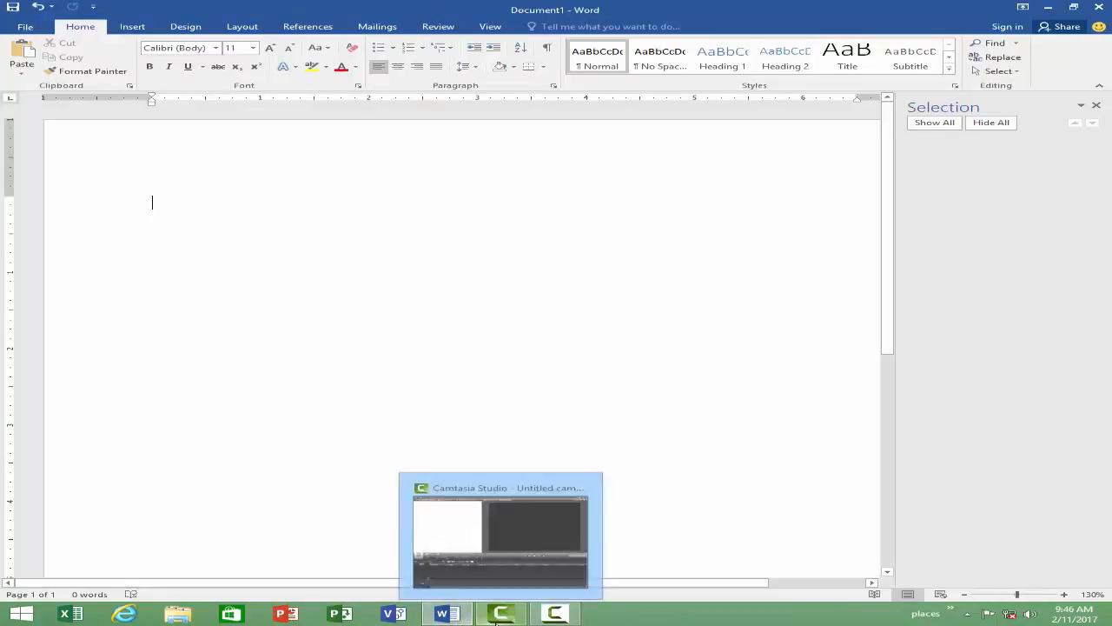
{"action": "left_click", "coordinate": [133, 28]}
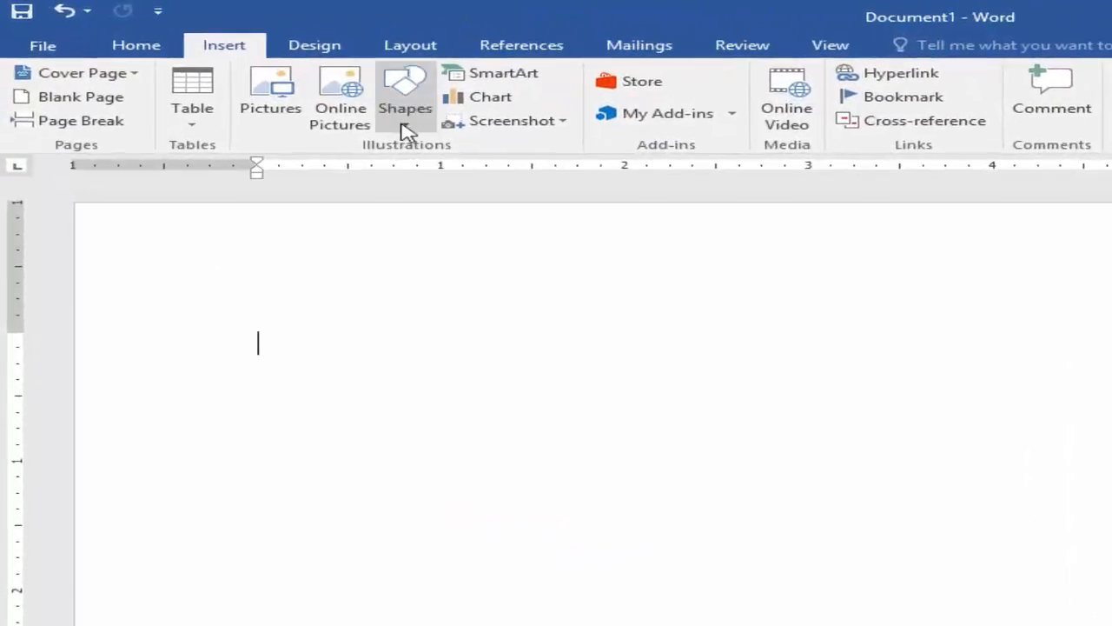
{"action": "left_click", "coordinate": [407, 129]}
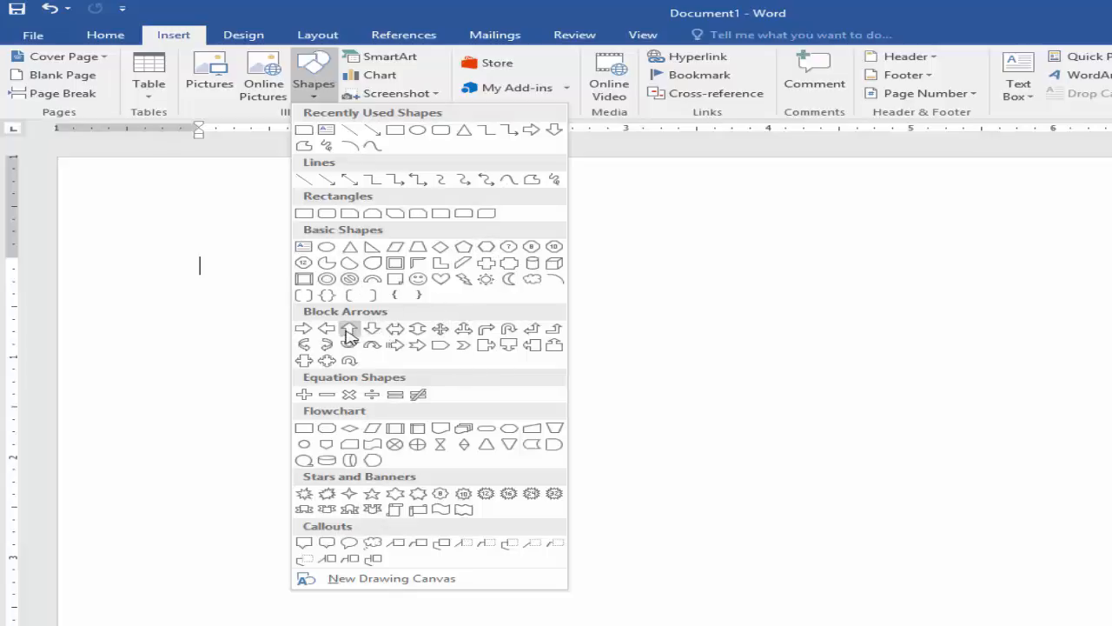
{"action": "left_click", "coordinate": [302, 332]}
{"action": "mouse_move", "coordinate": [189, 247]}
{"action": "left_mouse_down"}
{"action": "mouse_move", "coordinate": [410, 325]}
{"action": "mouse_move", "coordinate": [634, 343]}
{"action": "mouse_move", "coordinate": [556, 386]}
{"action": "left_mouse_up"}
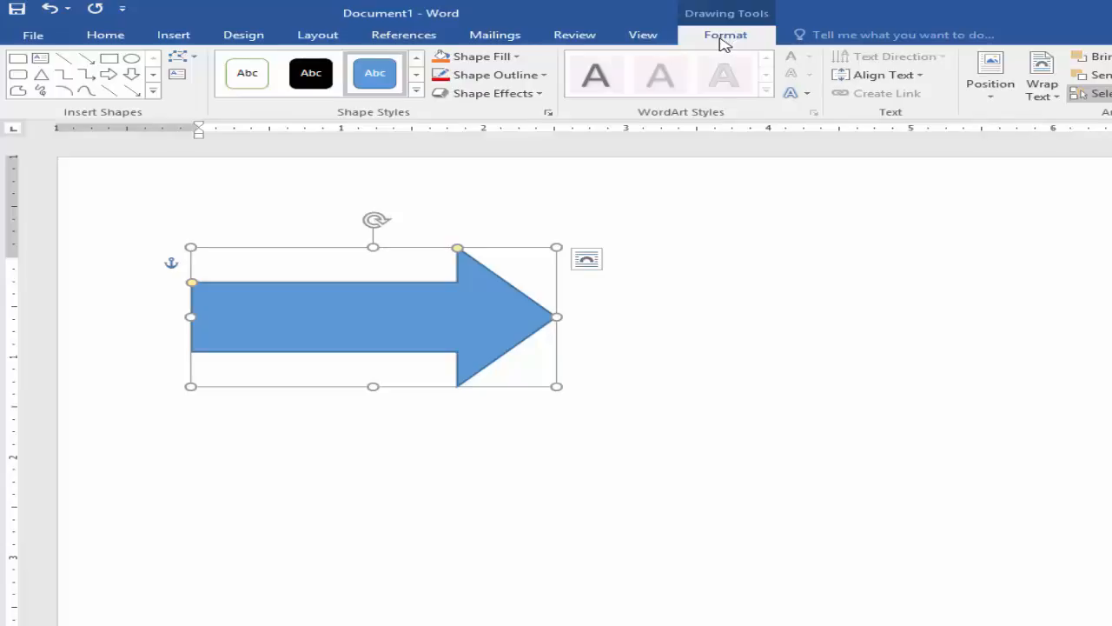
Step: Move the blue arrow slightly right and down from where it was drawn
{"action": "left_click_drag", "start_coordinate": [385, 305], "coordinate": [434, 308]}
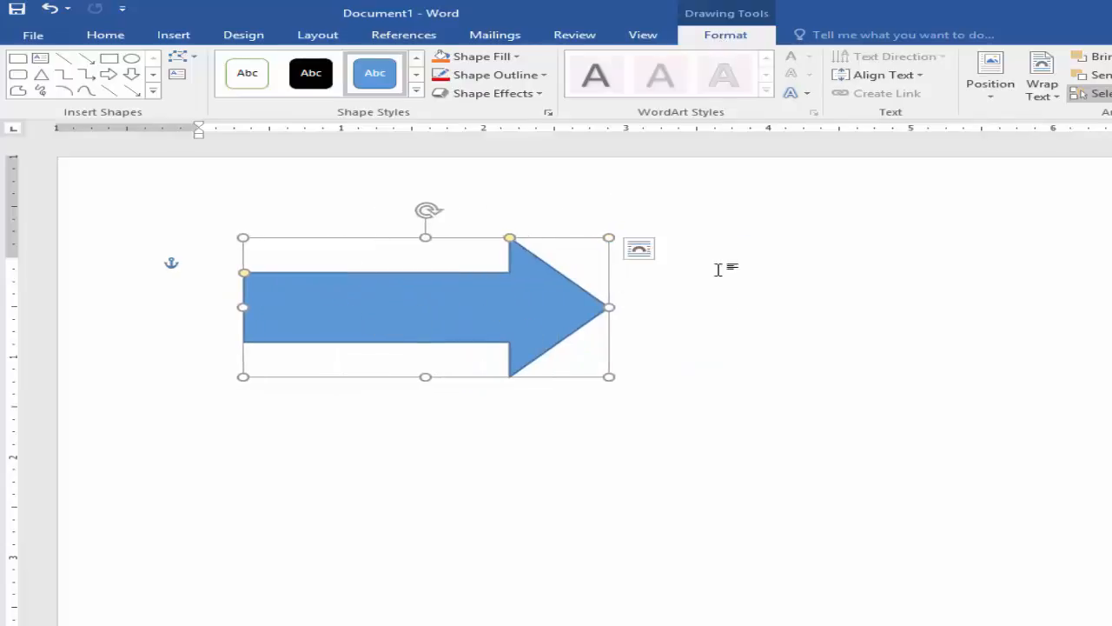
{"action": "left_click", "coordinate": [716, 270]}
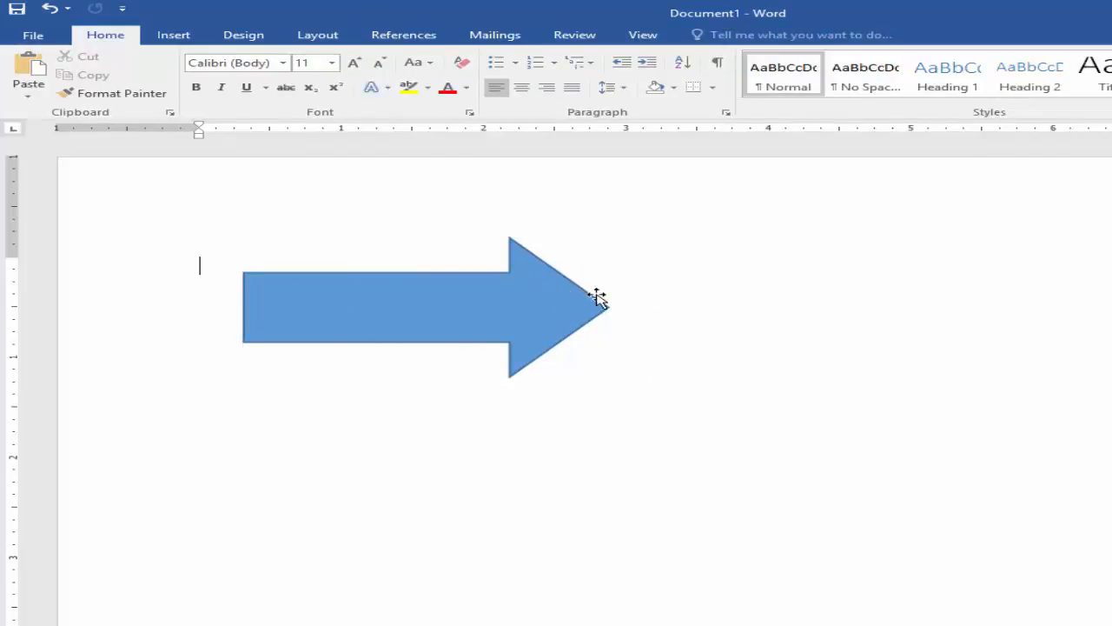
{"action": "left_click", "coordinate": [537, 304]}
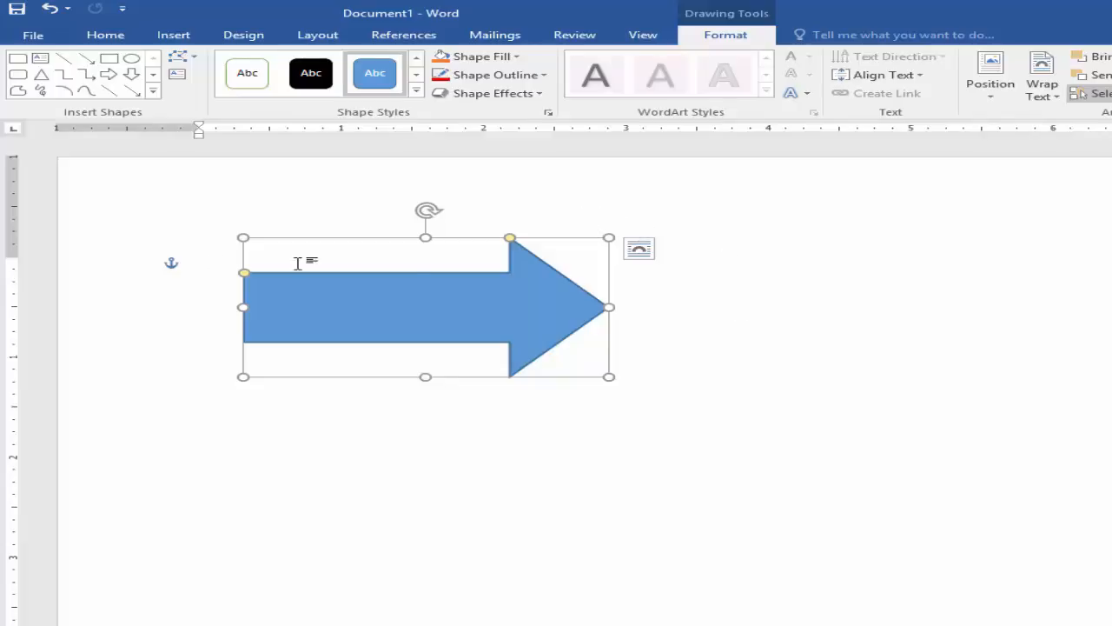
{"action": "left_click_drag", "start_coordinate": [507, 297], "coordinate": [511, 336]}
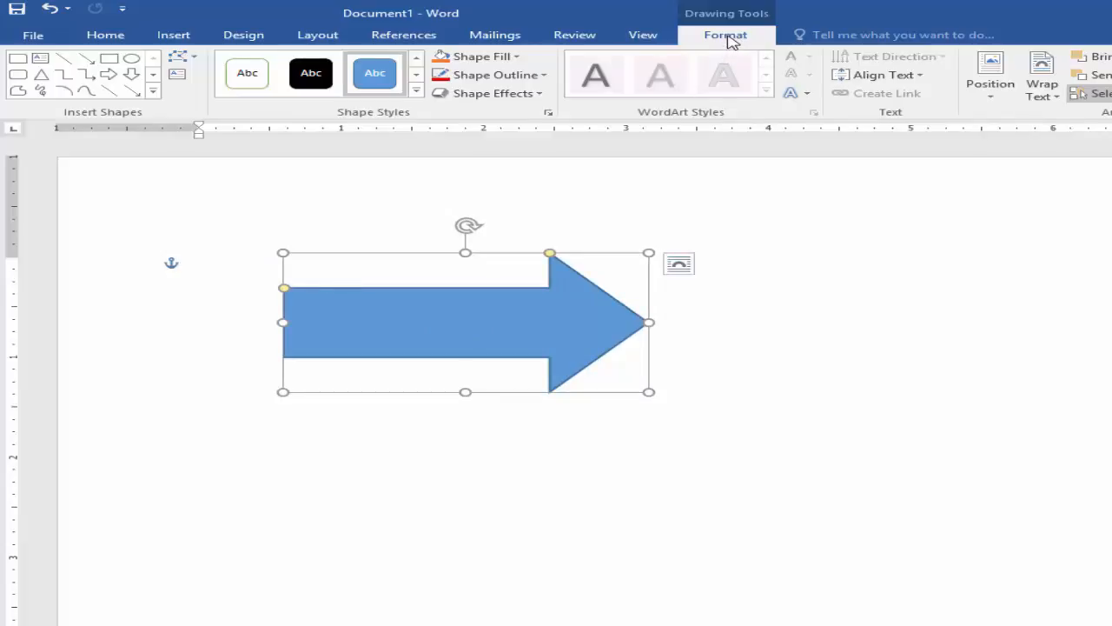
Step: Add a Cross basic shape about 2.08" wide and 1.86" high and place it below the arrow
{"action": "left_click", "coordinate": [153, 92]}
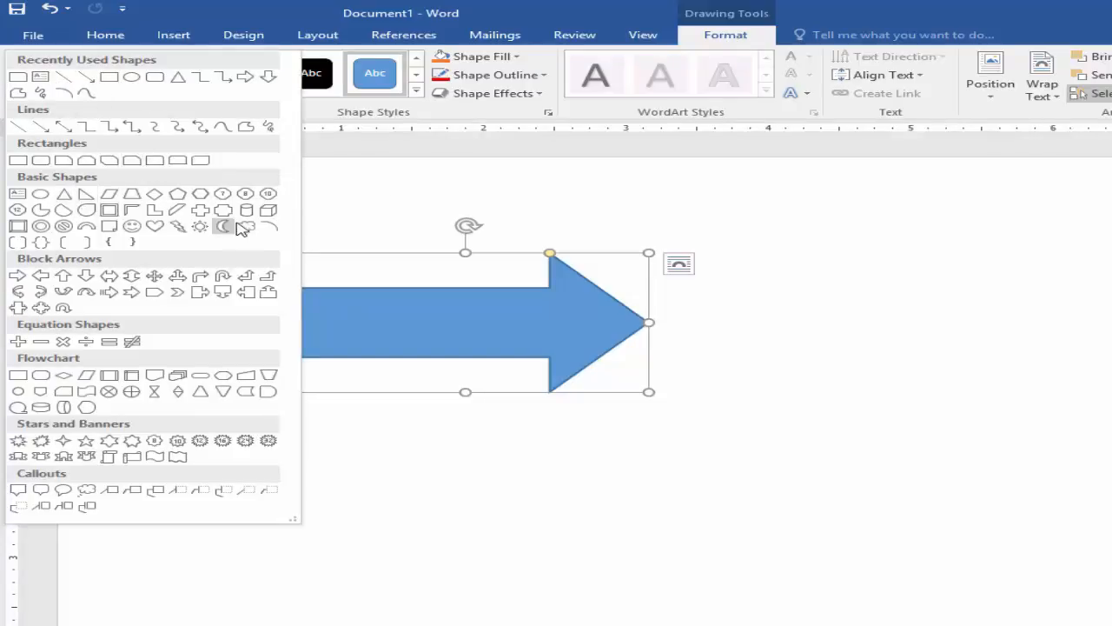
{"action": "left_click", "coordinate": [200, 210]}
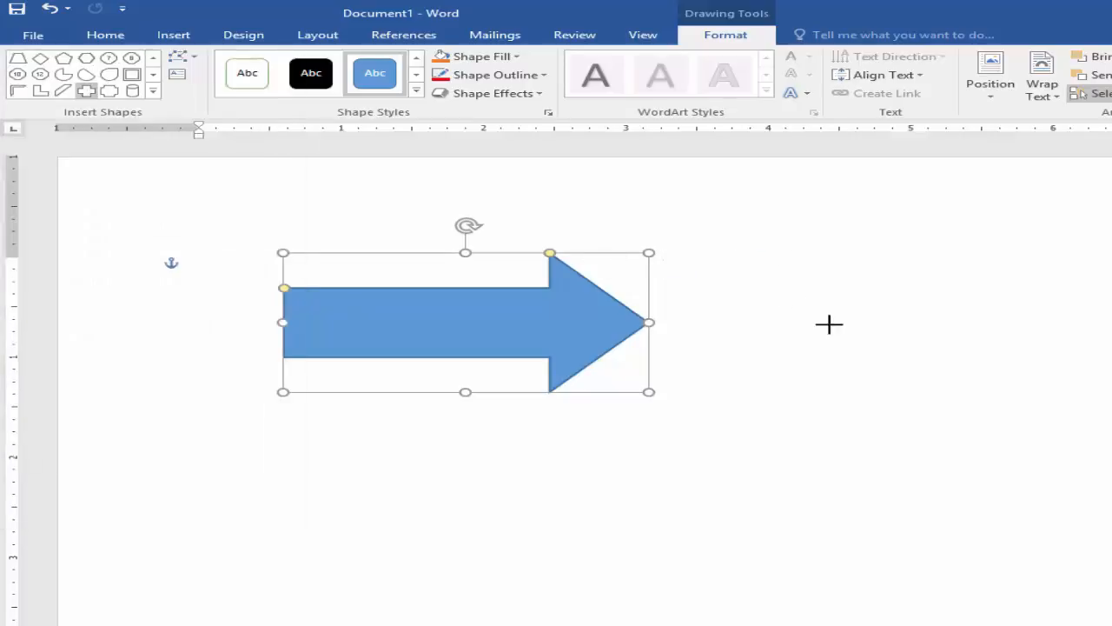
{"action": "left_click_drag", "start_coordinate": [747, 251], "coordinate": [1043, 440]}
{"action": "left_click_drag", "start_coordinate": [876, 380], "coordinate": [814, 423]}
{"action": "left_click_drag", "start_coordinate": [529, 500], "coordinate": [371, 514]}
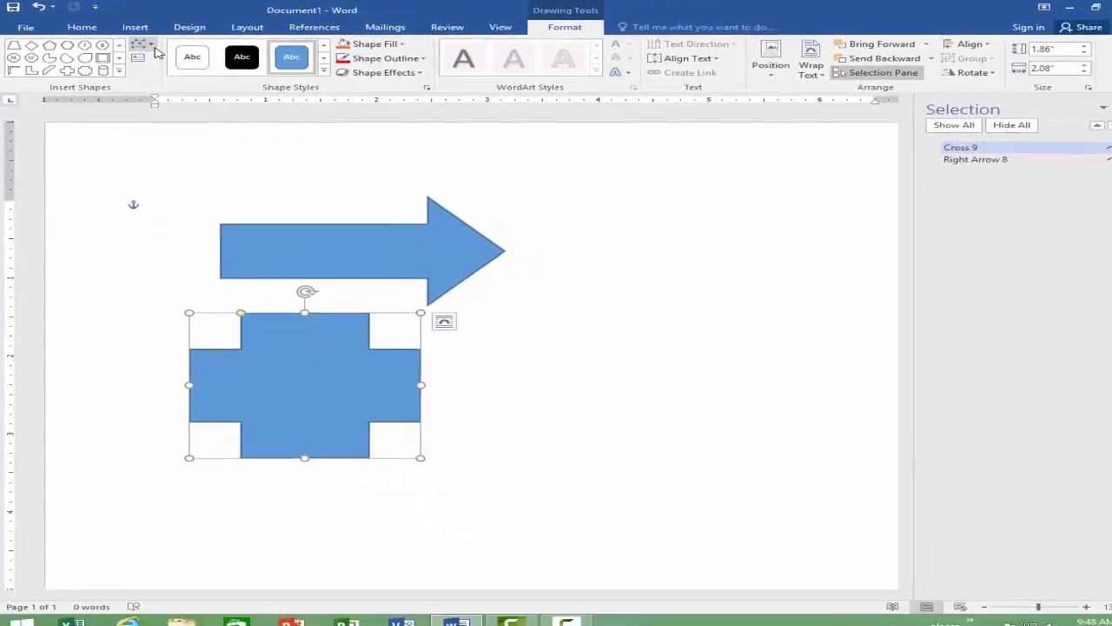
Step: Change the cross into a rectangle and resize it to about 5.63" wide and 0.74" high
{"action": "left_click", "coordinate": [150, 48]}
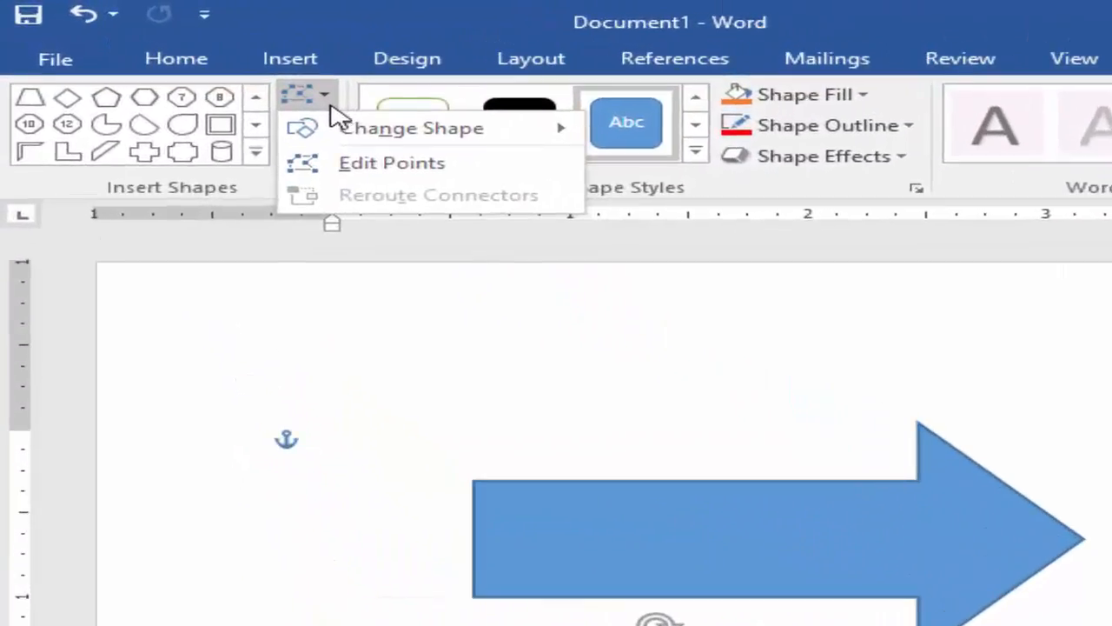
{"action": "mouse_move", "coordinate": [369, 141]}
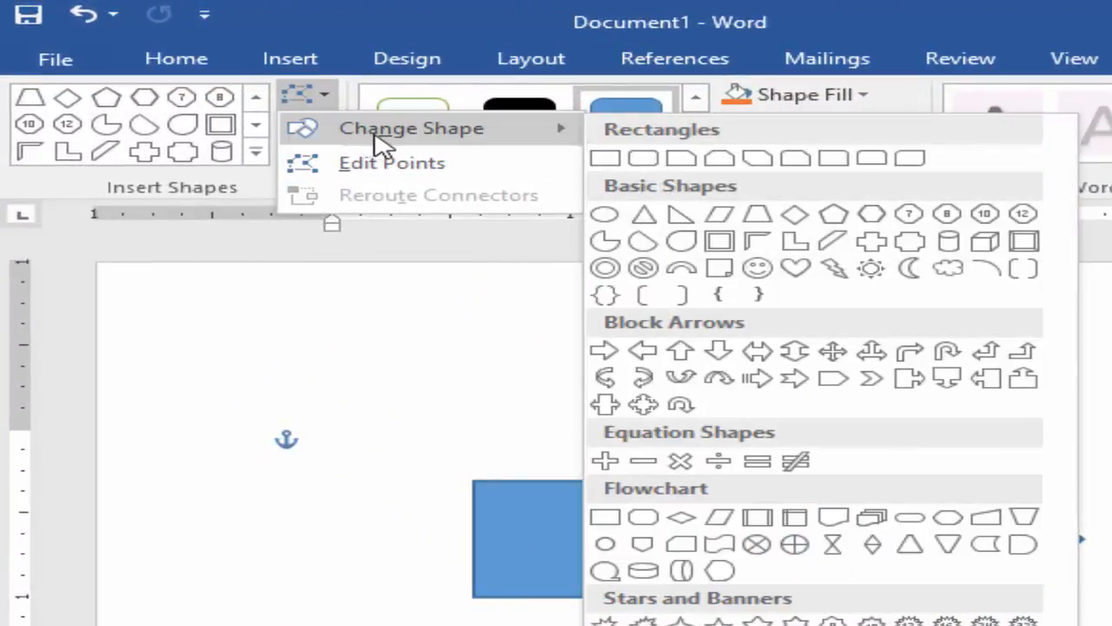
{"action": "left_click", "coordinate": [608, 160]}
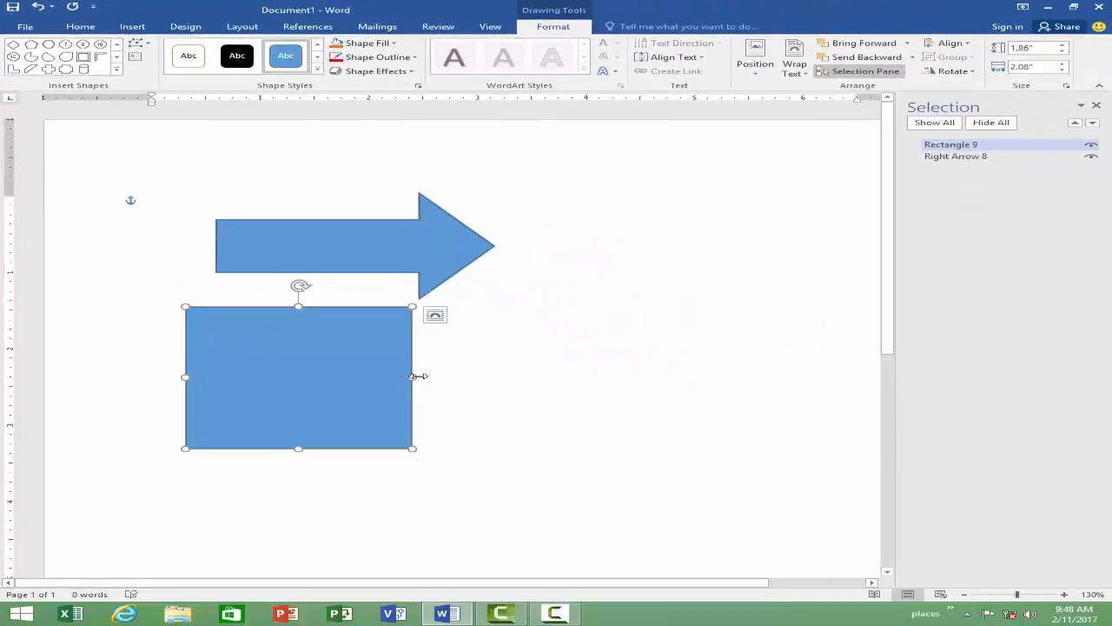
{"action": "left_click_drag", "start_coordinate": [412, 377], "coordinate": [798, 377]}
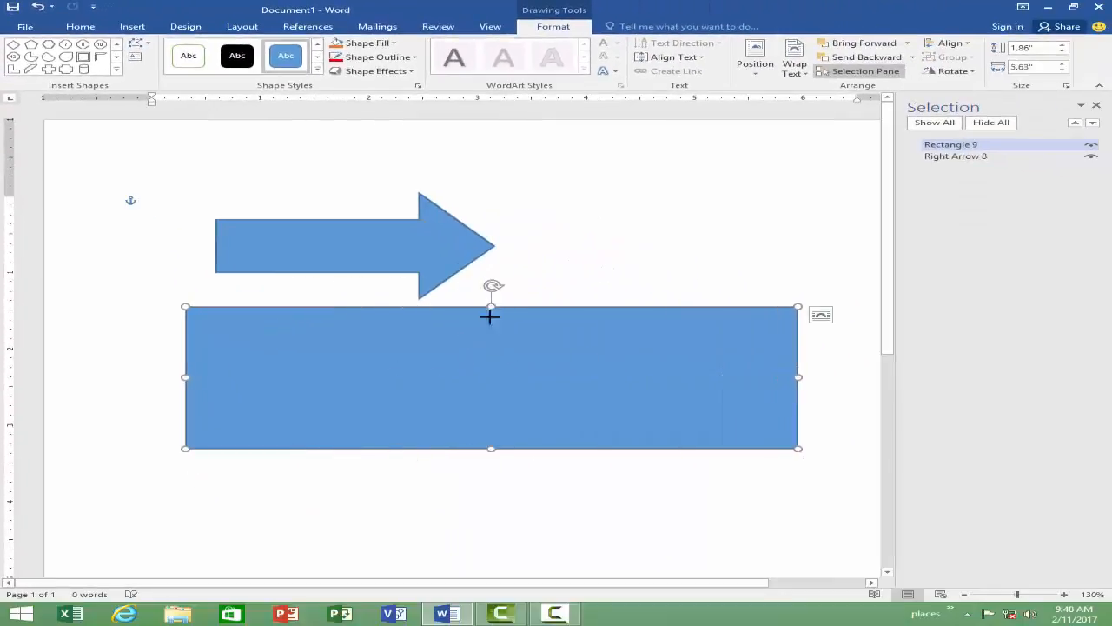
{"action": "left_click_drag", "start_coordinate": [490, 316], "coordinate": [494, 422]}
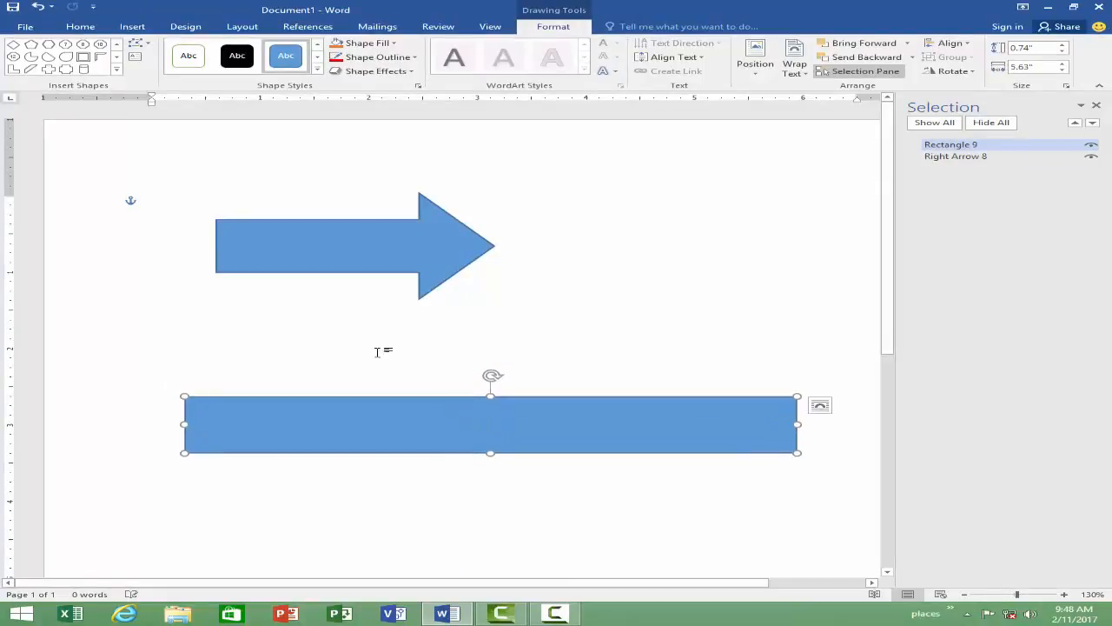
Step: Edit the rectangle's points so its top edge curves downward and its left edge bends inward
{"action": "left_click", "coordinate": [147, 43]}
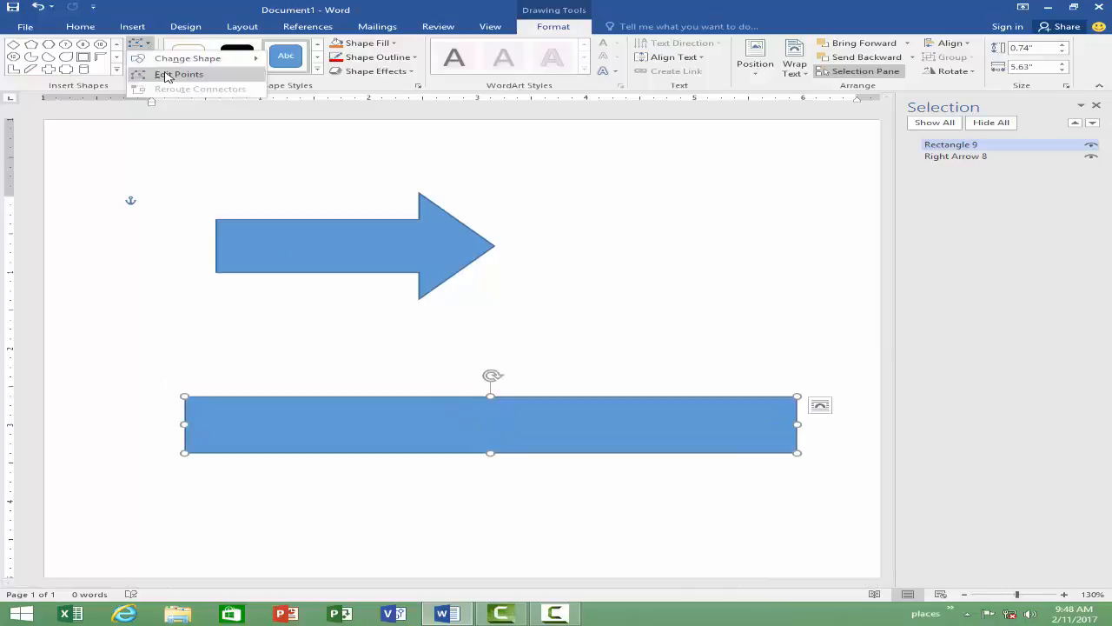
{"action": "left_click", "coordinate": [166, 75]}
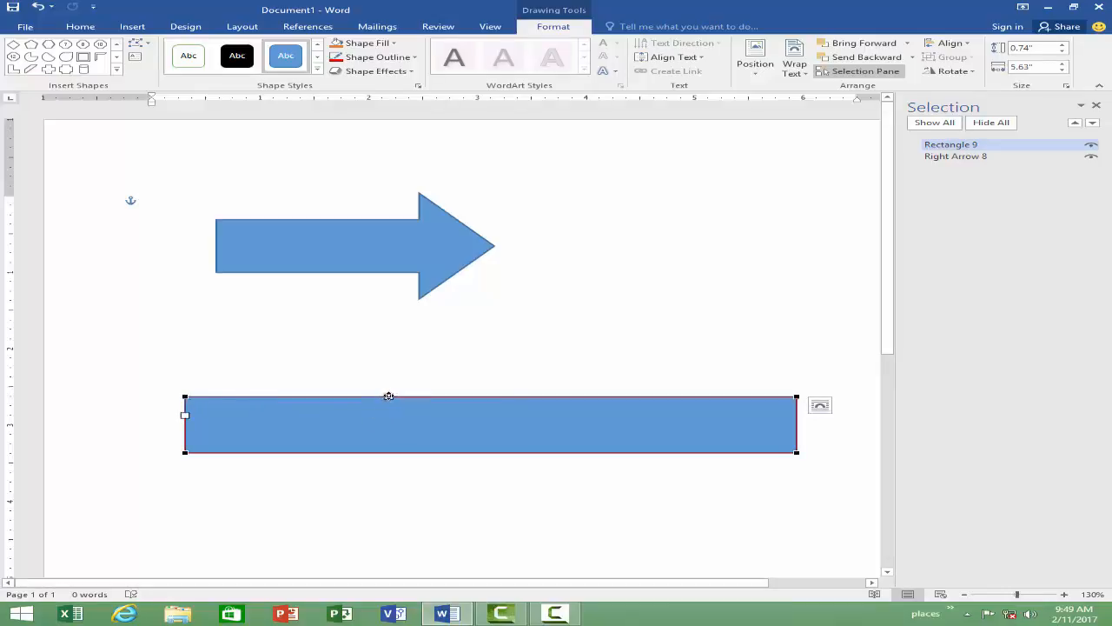
{"action": "left_click_drag", "start_coordinate": [390, 395], "coordinate": [343, 443]}
{"action": "left_click_drag", "start_coordinate": [185, 415], "coordinate": [251, 415]}
{"action": "left_click", "coordinate": [356, 345]}
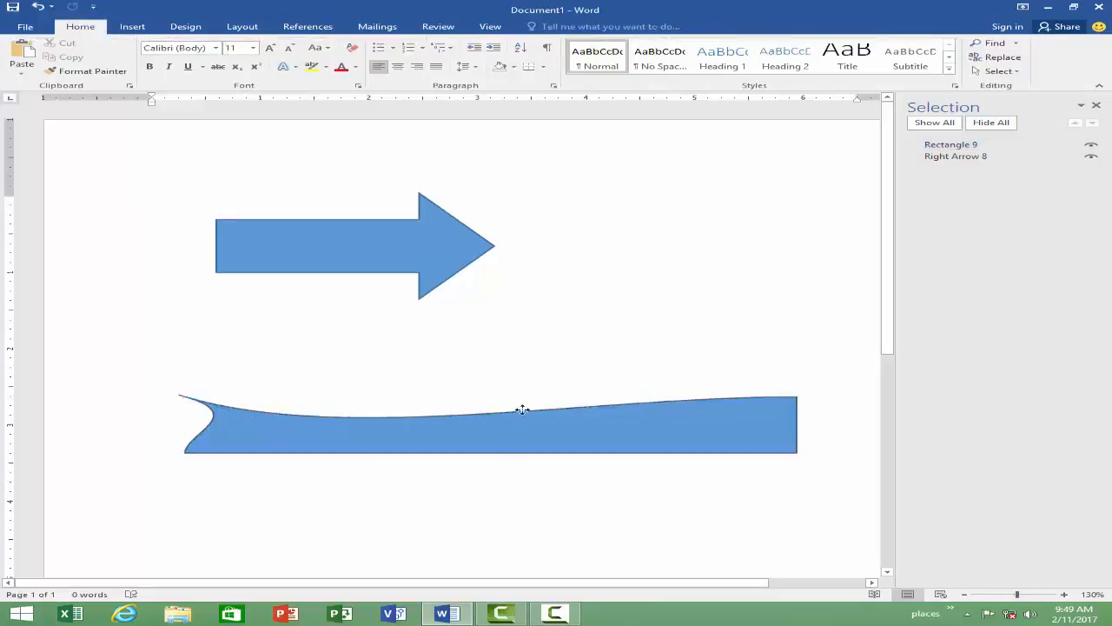
Step: Enlarge the curved shape to about 1.39" high and move it up directly beneath the arrow
{"action": "mouse_move", "coordinate": [521, 409]}
{"action": "left_mouse_down"}
{"action": "mouse_move", "coordinate": [522, 385]}
{"action": "mouse_move", "coordinate": [464, 400]}
{"action": "mouse_move", "coordinate": [465, 427]}
{"action": "left_mouse_up"}
{"action": "key", "text": "Up"}
{"action": "key", "text": "Up"}
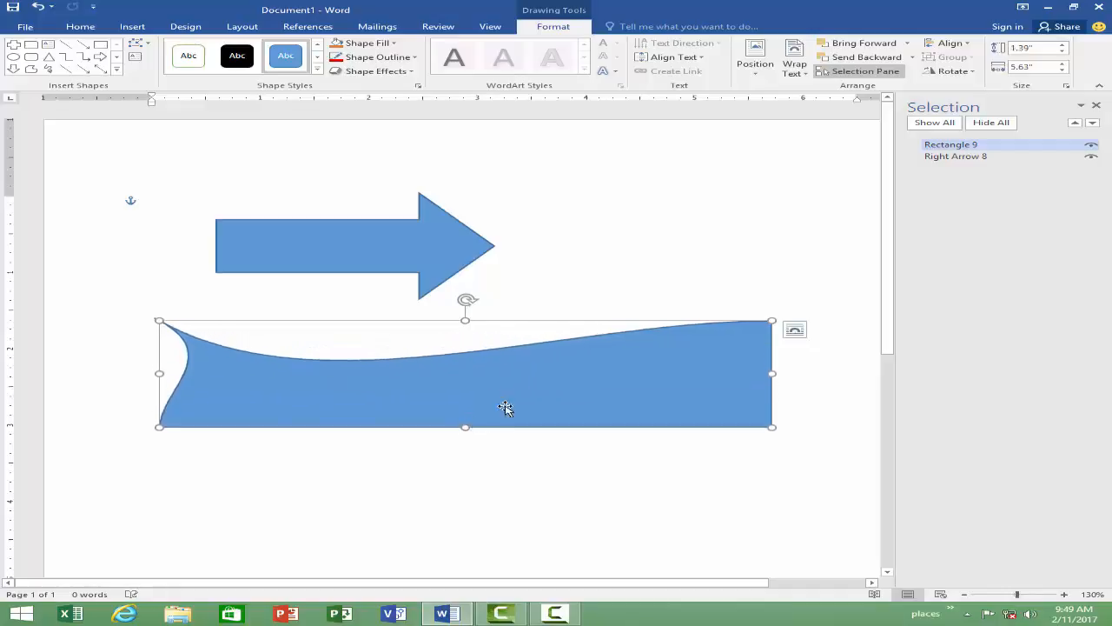
{"action": "mouse_move", "coordinate": [535, 391]}
{"action": "left_mouse_down"}
{"action": "mouse_move", "coordinate": [530, 306]}
{"action": "mouse_move", "coordinate": [527, 412]}
{"action": "mouse_move", "coordinate": [575, 384]}
{"action": "left_mouse_up"}
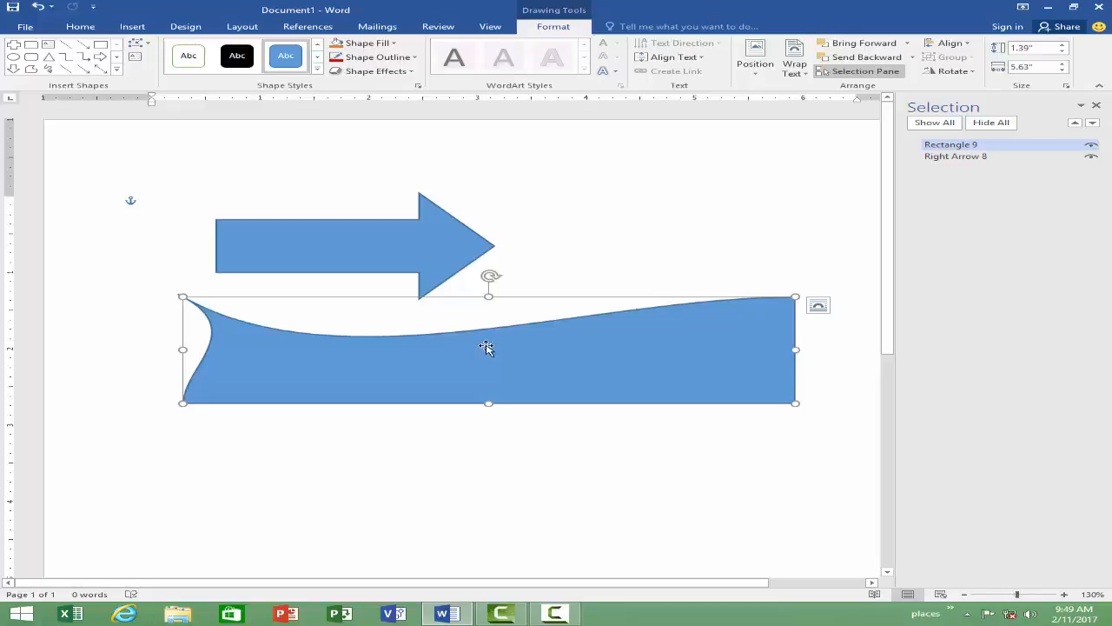
Step: Add a text box about 2.62" wide and 0.52" high above the arrow's right side, containing "Falcon computer academy"
{"action": "left_click", "coordinate": [137, 59]}
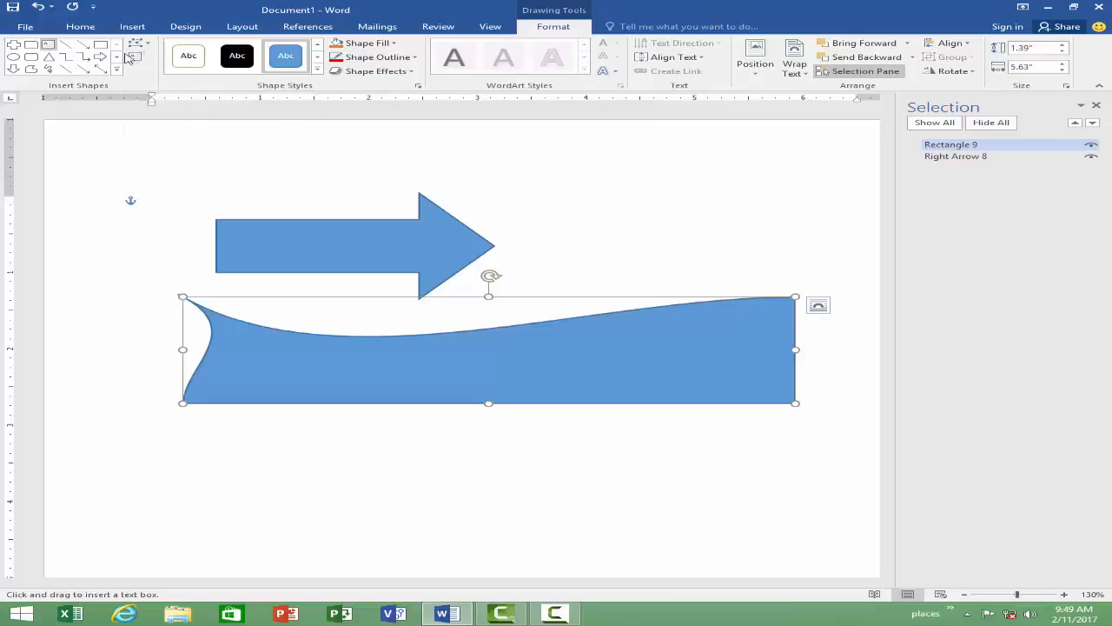
{"action": "left_click_drag", "start_coordinate": [542, 155], "coordinate": [826, 195]}
{"action": "type", "text": "fsdfsd"}
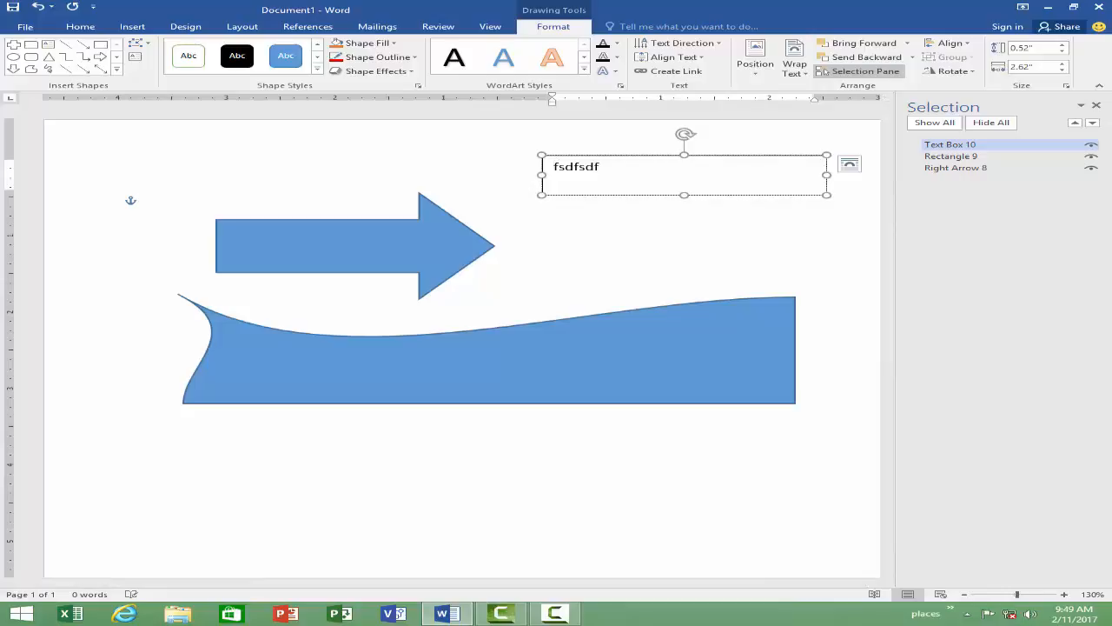
{"action": "type", "text": "f sdfsdf"}
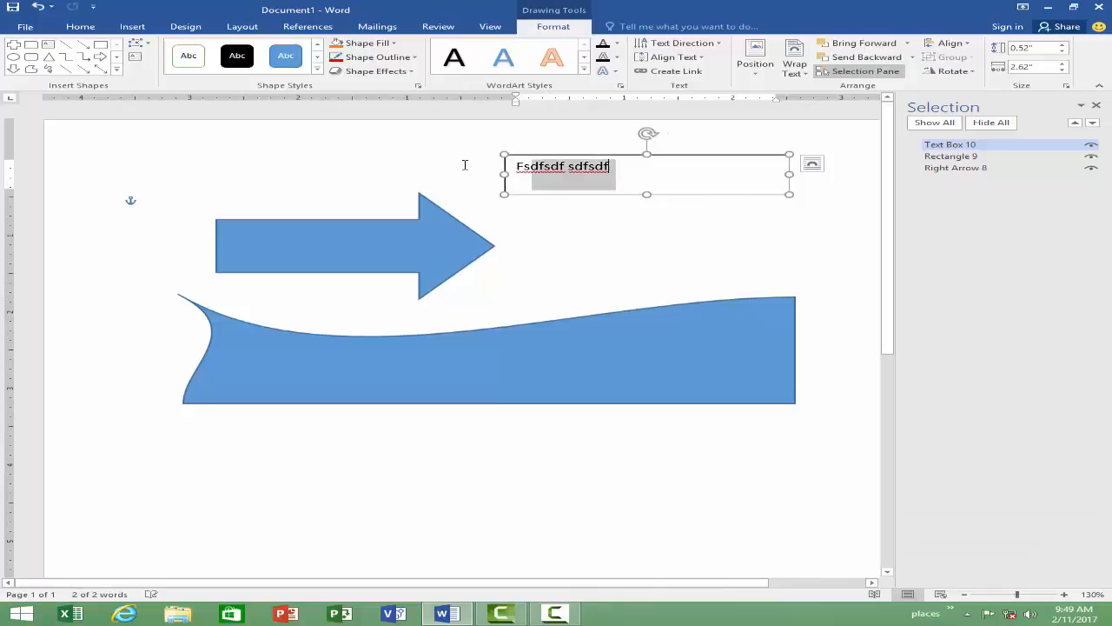
{"action": "left_click_drag", "start_coordinate": [465, 164], "coordinate": [465, 164]}
{"action": "type", "text": "Falcon computer academy"}
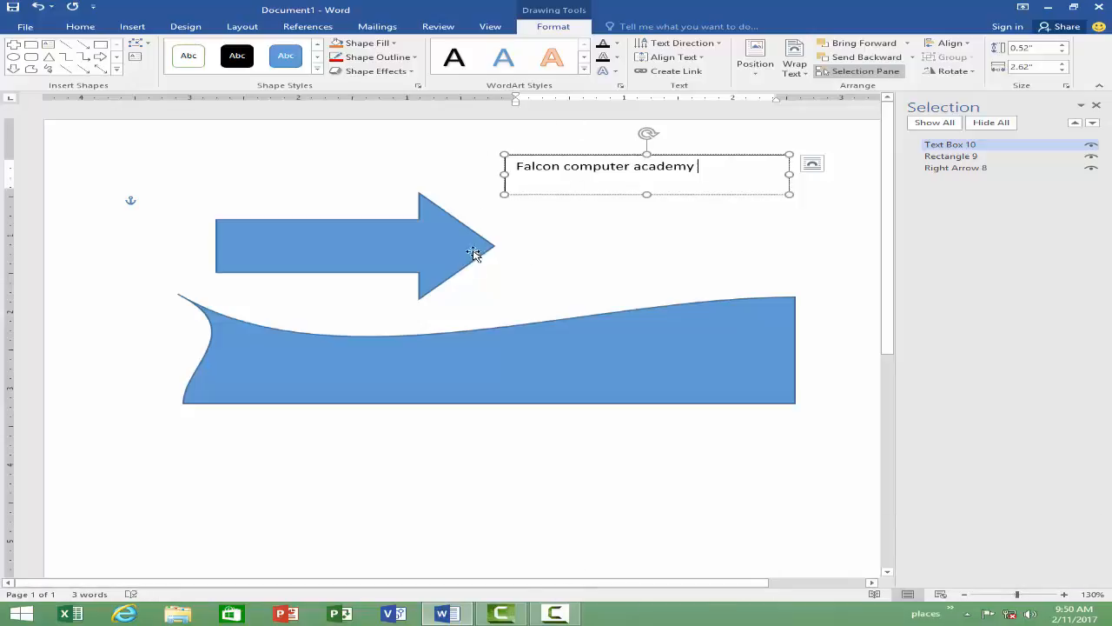
Step: Apply the green theme shape style from the last theme row to the arrow and move it to the page's right edge
{"action": "left_click", "coordinate": [426, 256]}
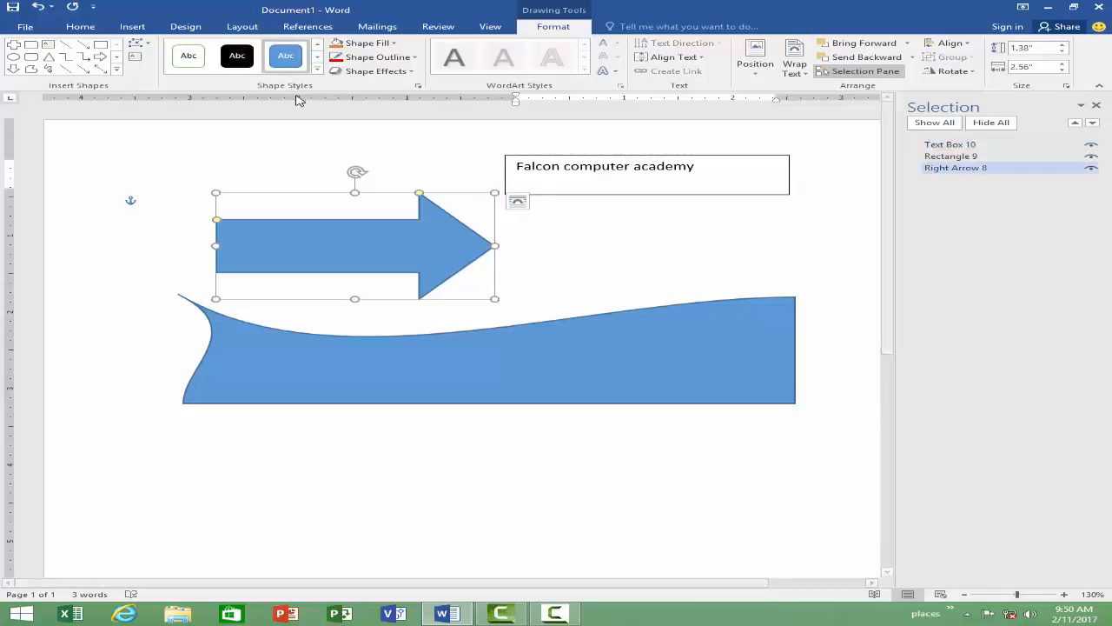
{"action": "left_click", "coordinate": [317, 70]}
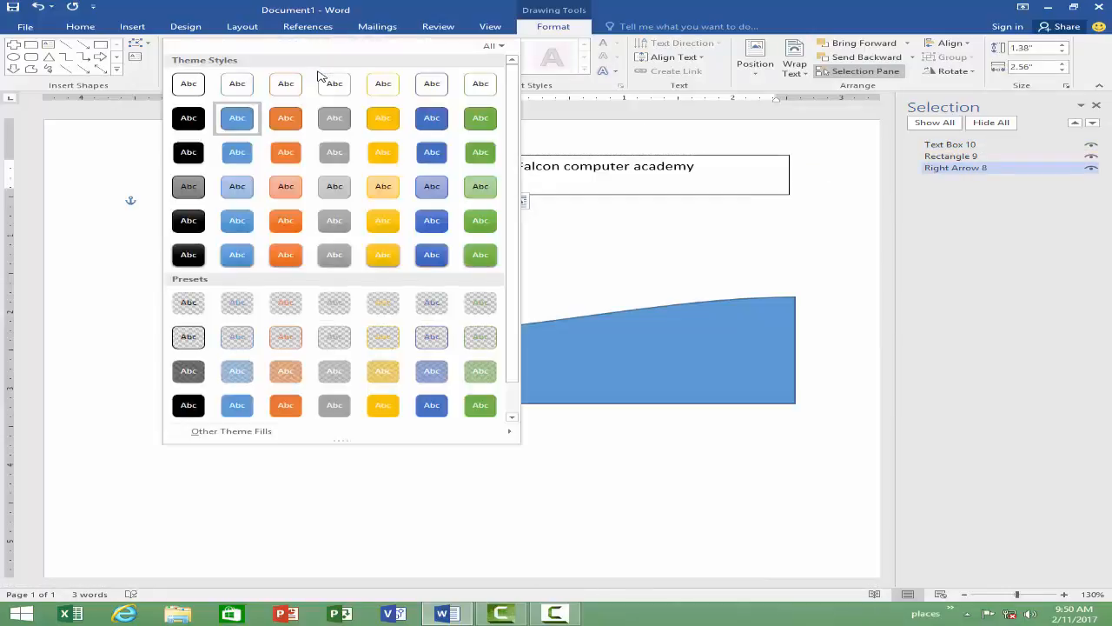
{"action": "left_click", "coordinate": [432, 255]}
{"action": "left_click_drag", "start_coordinate": [440, 281], "coordinate": [737, 248]}
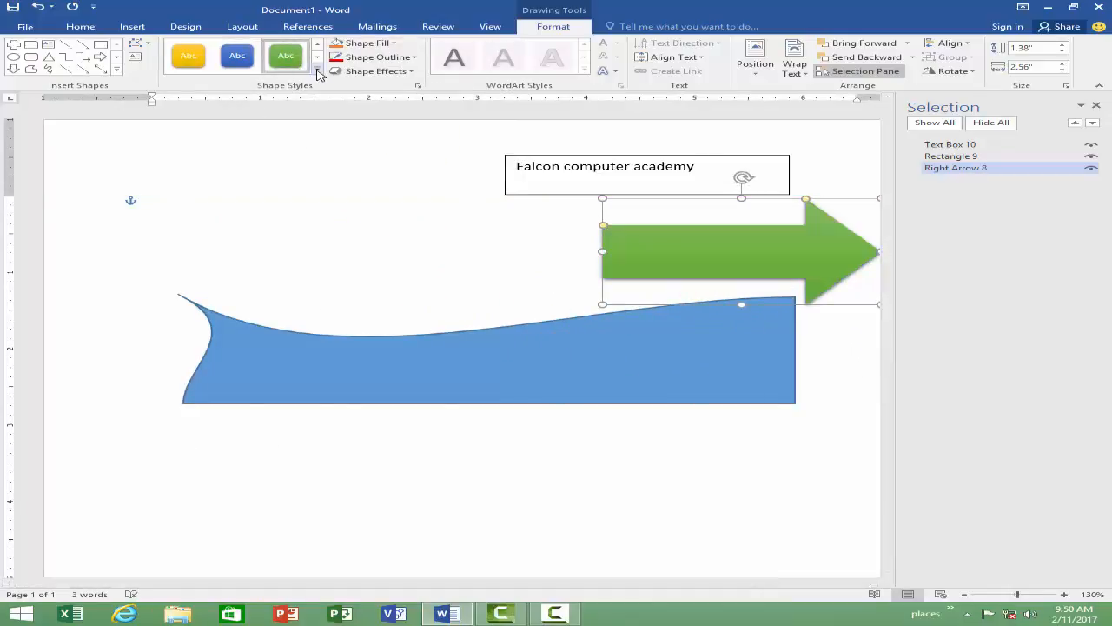
Step: Apply an orange theme shape style to the arrow and move it back left, above the curved shape
{"action": "left_click", "coordinate": [318, 71]}
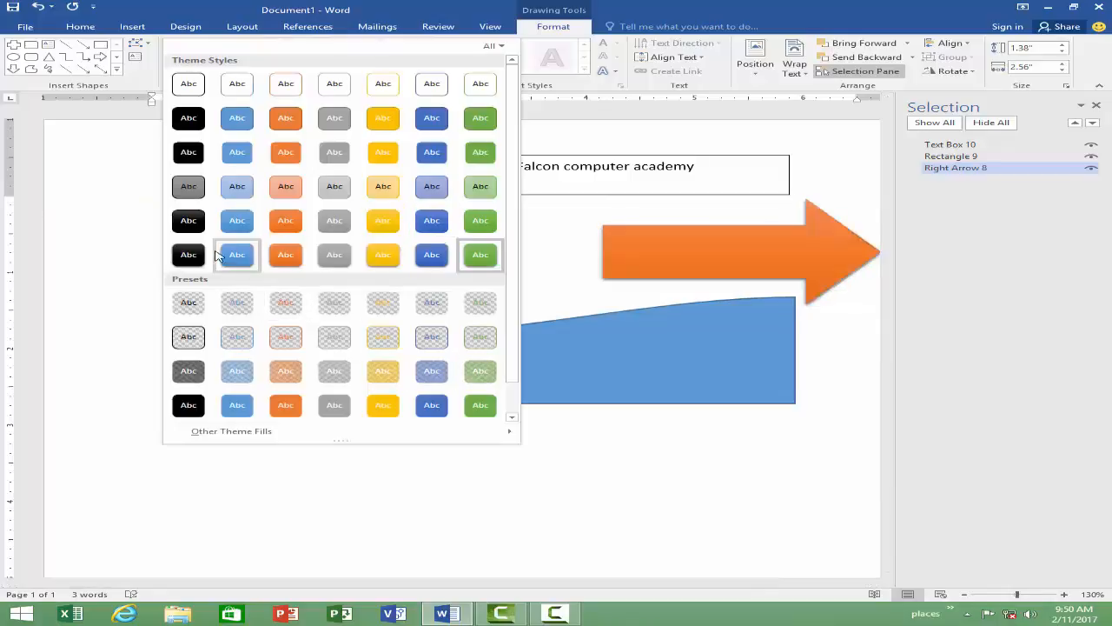
{"action": "key", "text": "Escape"}
{"action": "left_click_drag", "start_coordinate": [651, 273], "coordinate": [386, 275]}
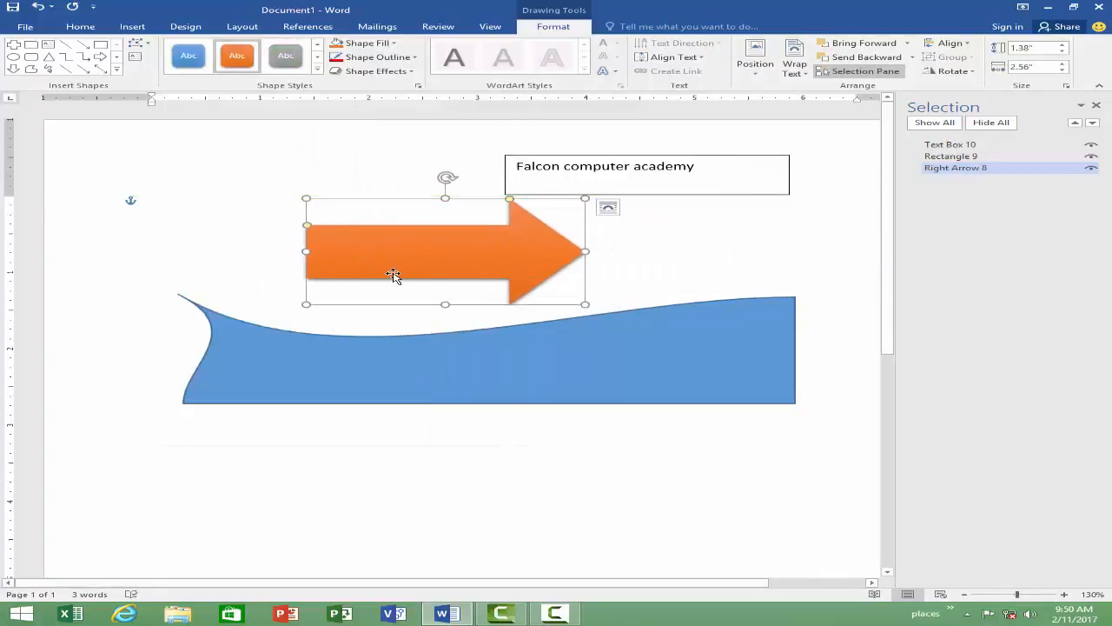
Step: Fill the arrow with download.jpg from the great coral reef folder inside places on drive E, and move the arrow left to the margin
{"action": "left_click", "coordinate": [394, 43]}
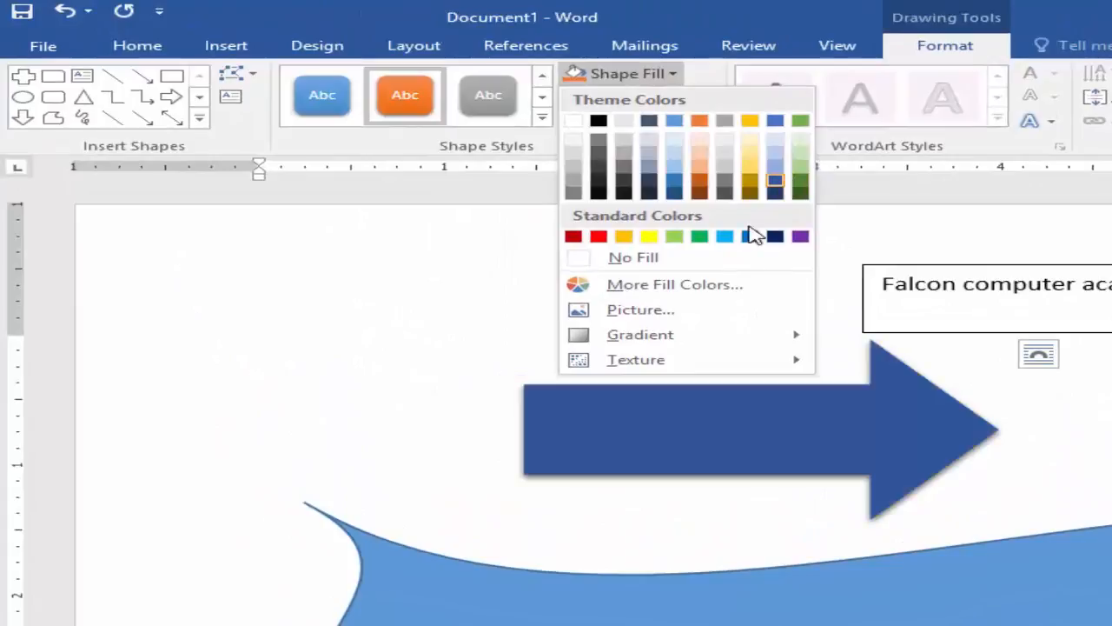
{"action": "left_click", "coordinate": [735, 320]}
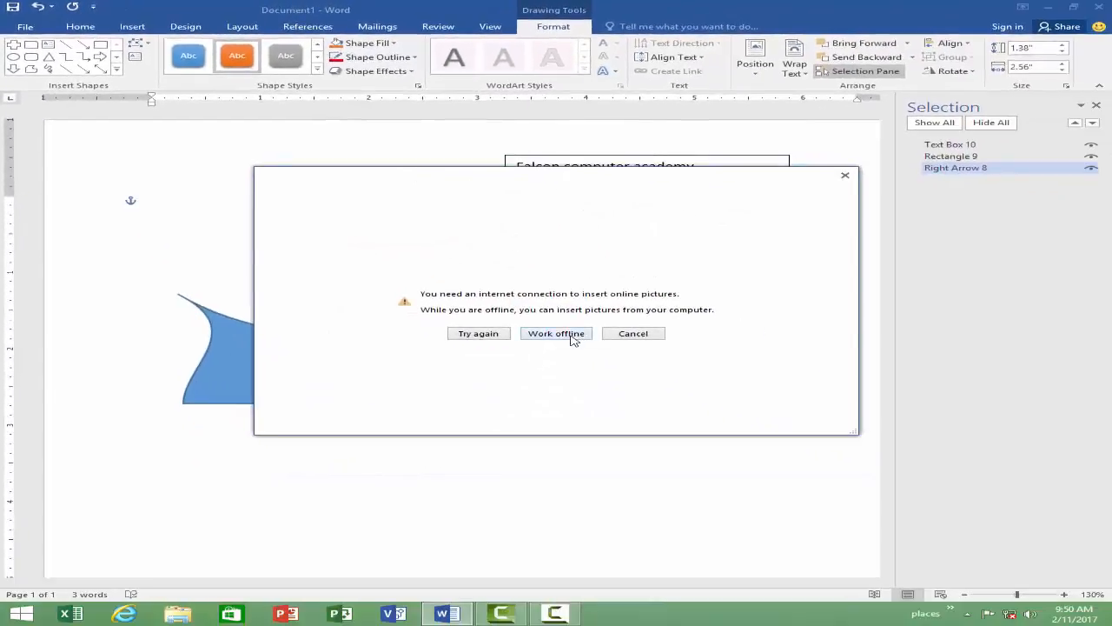
{"action": "left_click", "coordinate": [556, 334]}
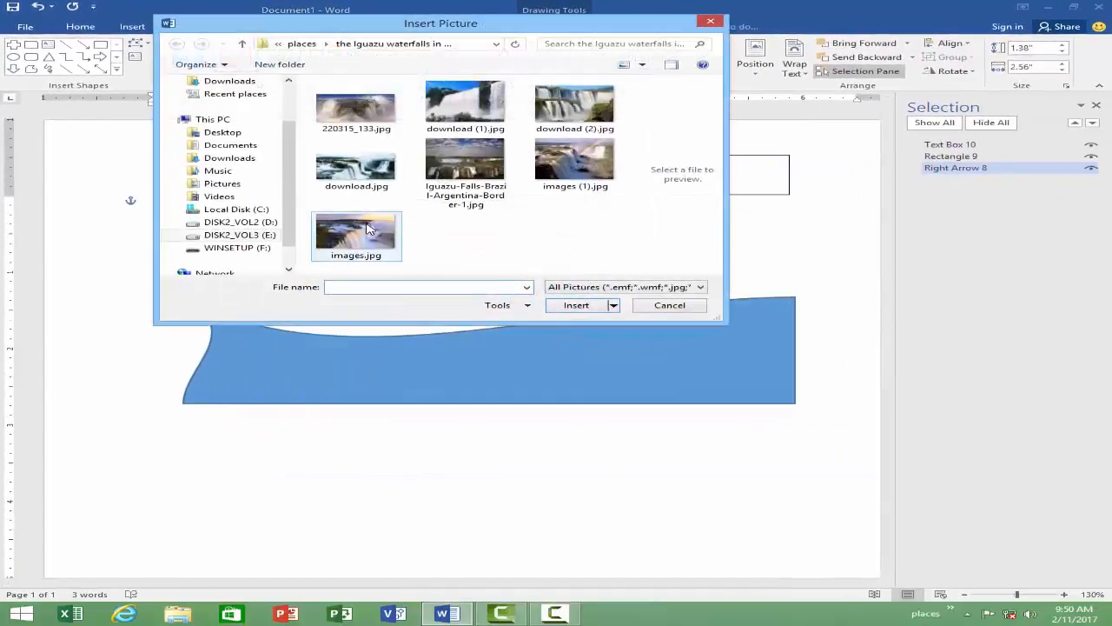
{"action": "left_click", "coordinate": [240, 234]}
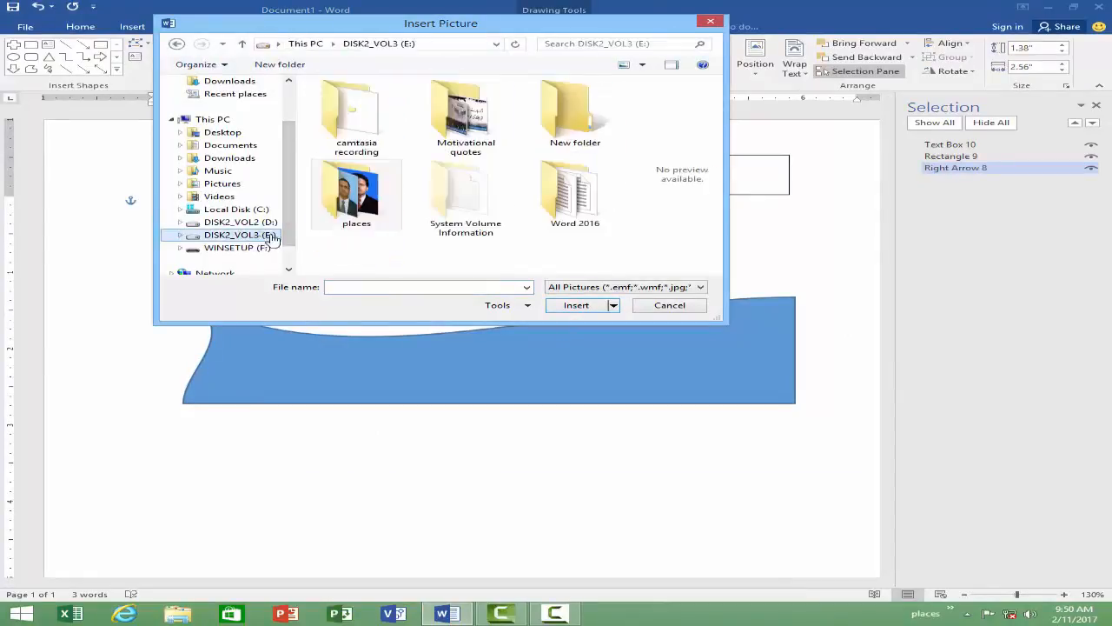
{"action": "double_click", "coordinate": [358, 205]}
{"action": "double_click", "coordinate": [546, 118]}
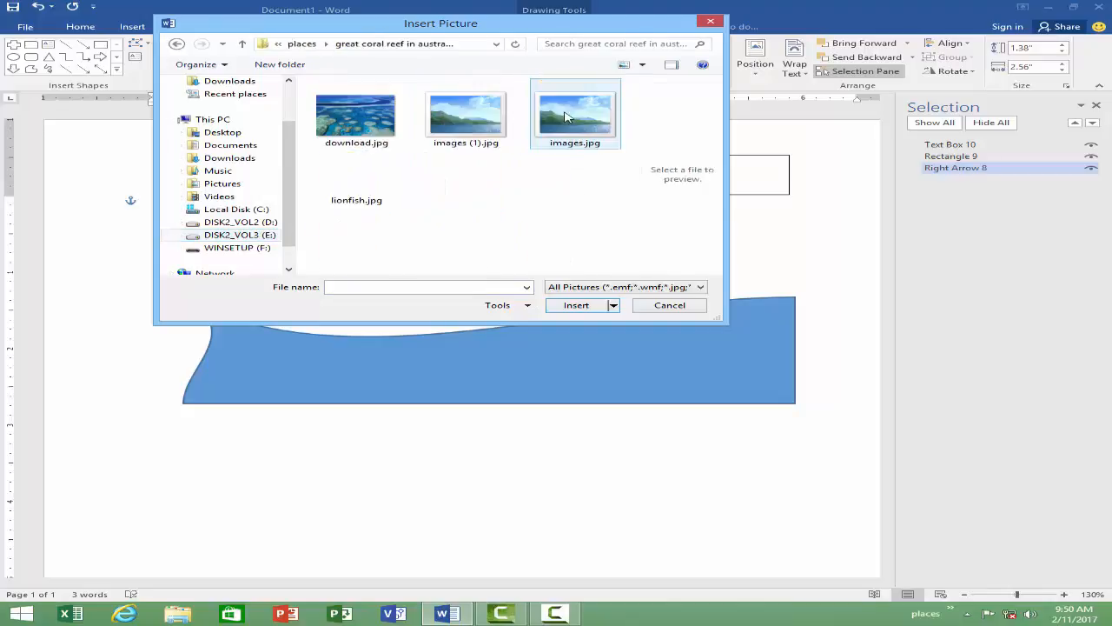
{"action": "left_click", "coordinate": [376, 135]}
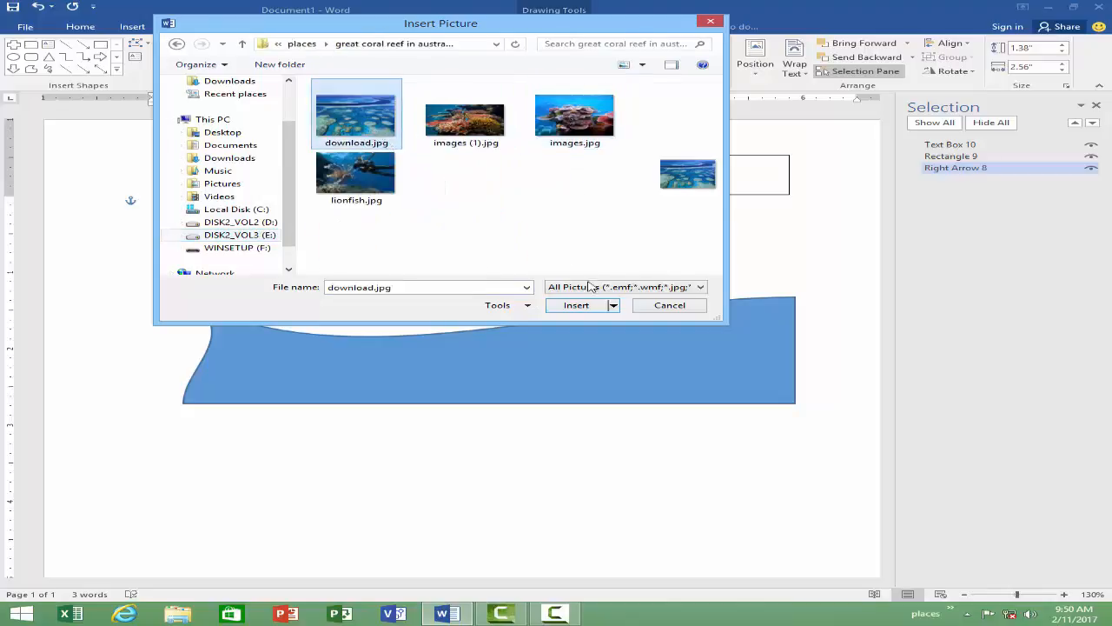
{"action": "left_click", "coordinate": [578, 305]}
{"action": "left_click", "coordinate": [637, 280]}
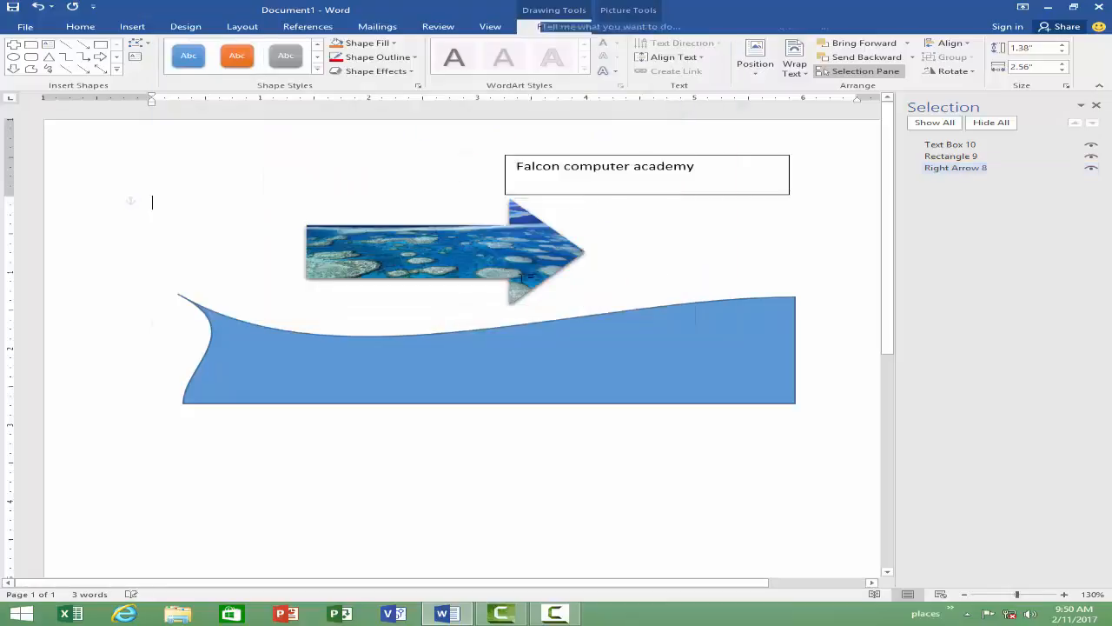
{"action": "left_click_drag", "start_coordinate": [405, 270], "coordinate": [258, 270]}
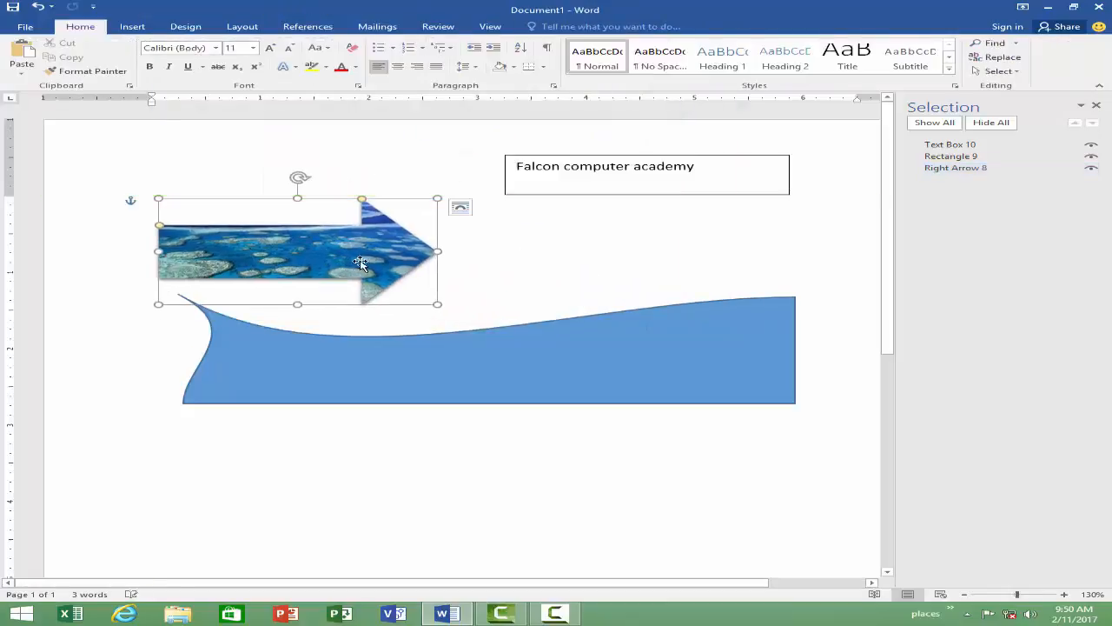
Step: Fill the curved shape with the picture Sahara-Forest-Project.jpg from the sahara desert folder inside places on drive E
{"action": "left_click", "coordinate": [708, 349]}
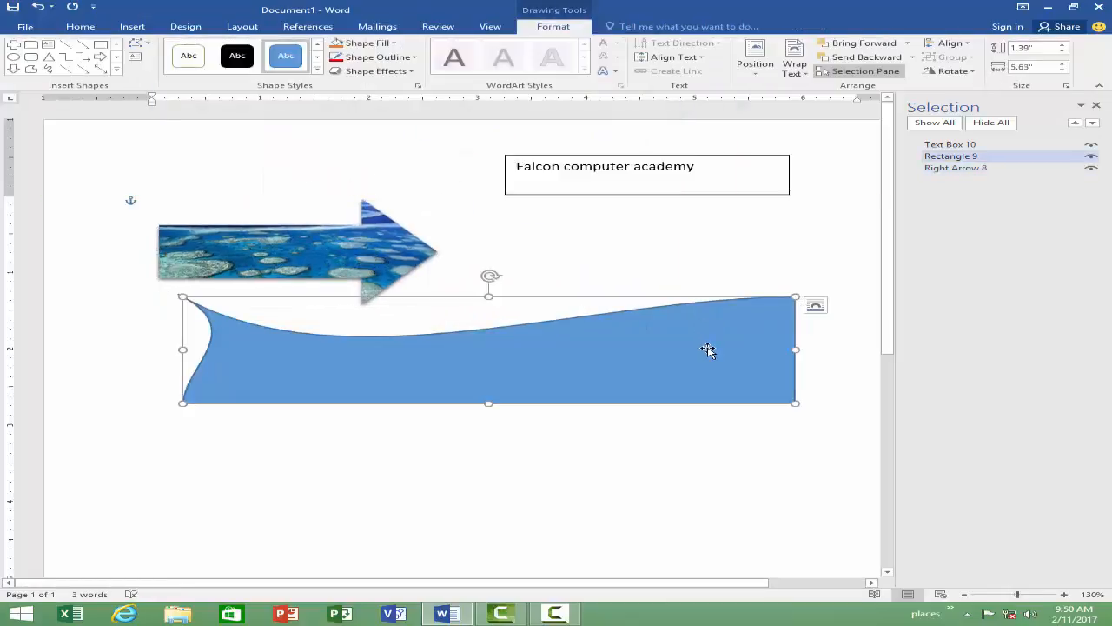
{"action": "left_click", "coordinate": [396, 43]}
{"action": "left_click", "coordinate": [390, 182]}
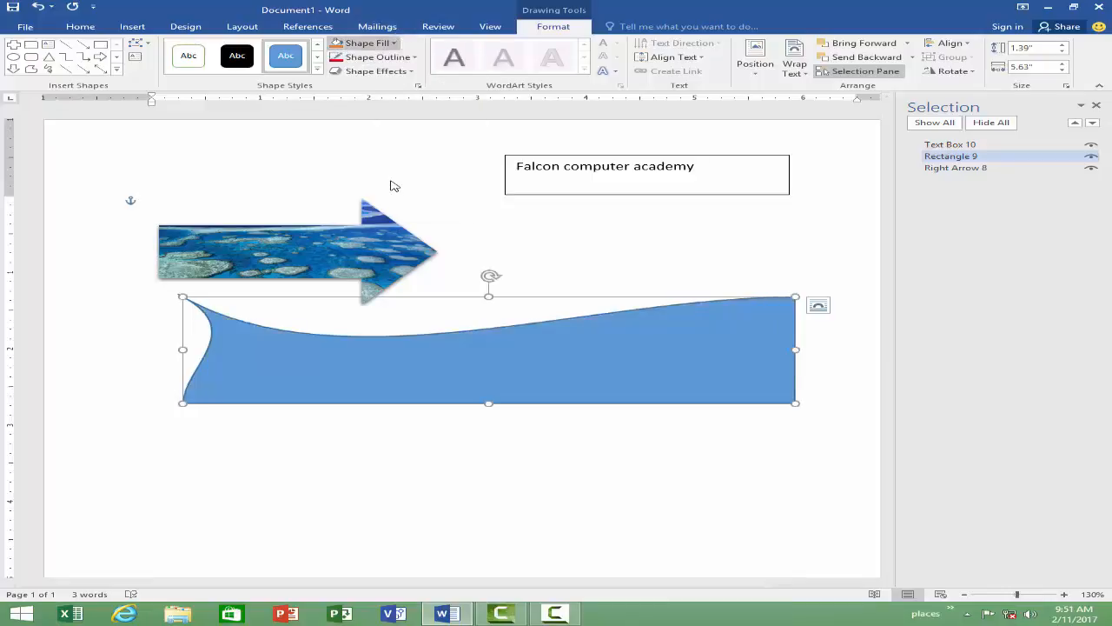
{"action": "left_click", "coordinate": [576, 334]}
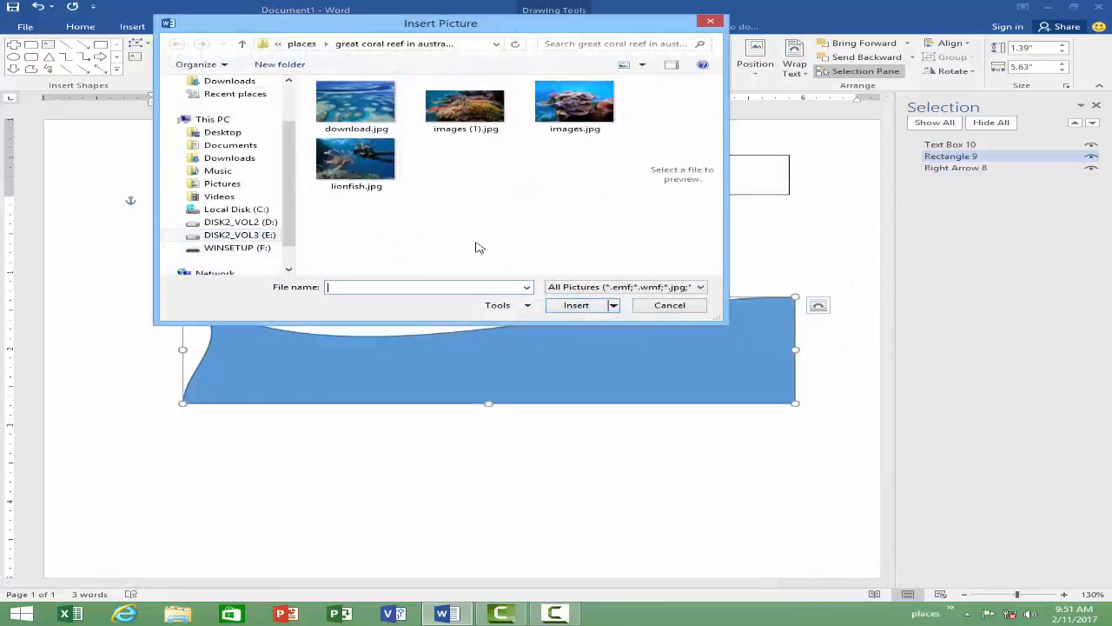
{"action": "left_click", "coordinate": [258, 236]}
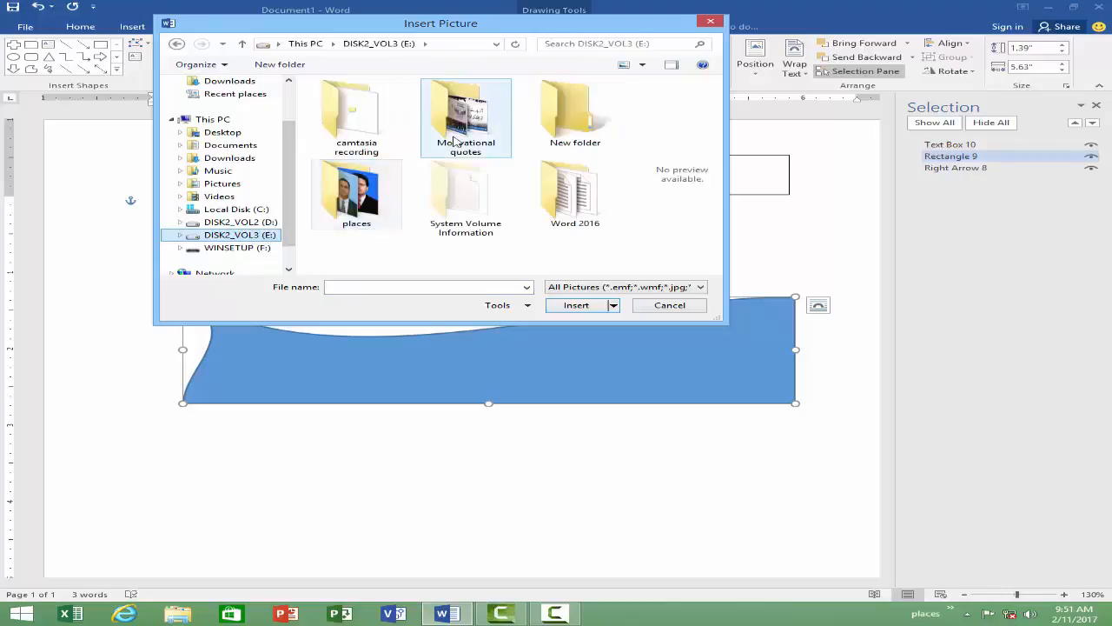
{"action": "double_click", "coordinate": [357, 193]}
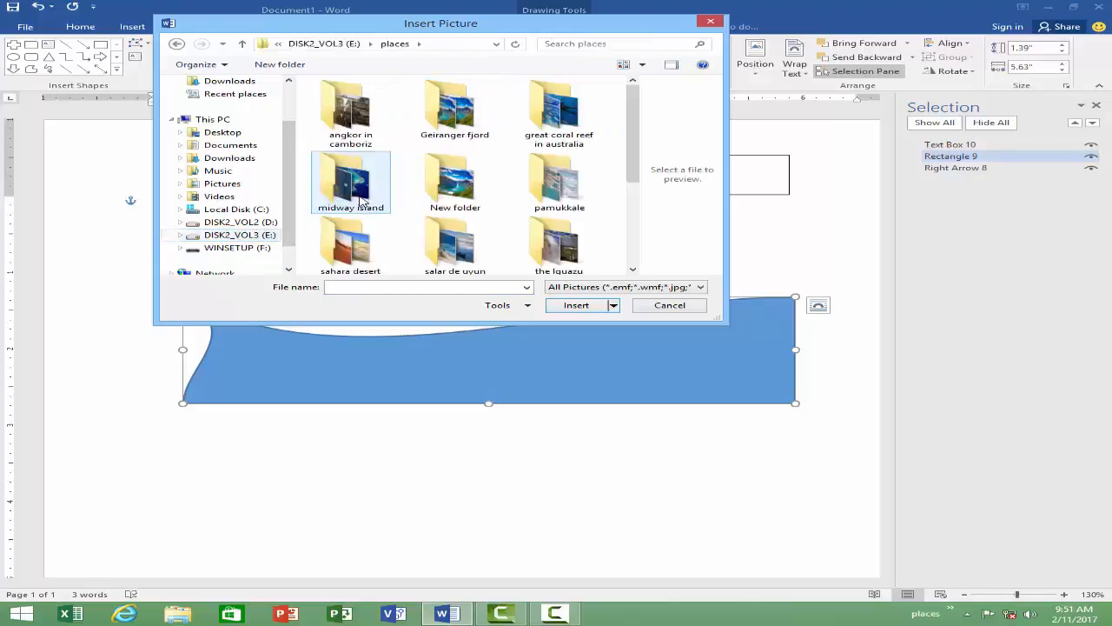
{"action": "double_click", "coordinate": [365, 256]}
{"action": "left_click", "coordinate": [470, 178]}
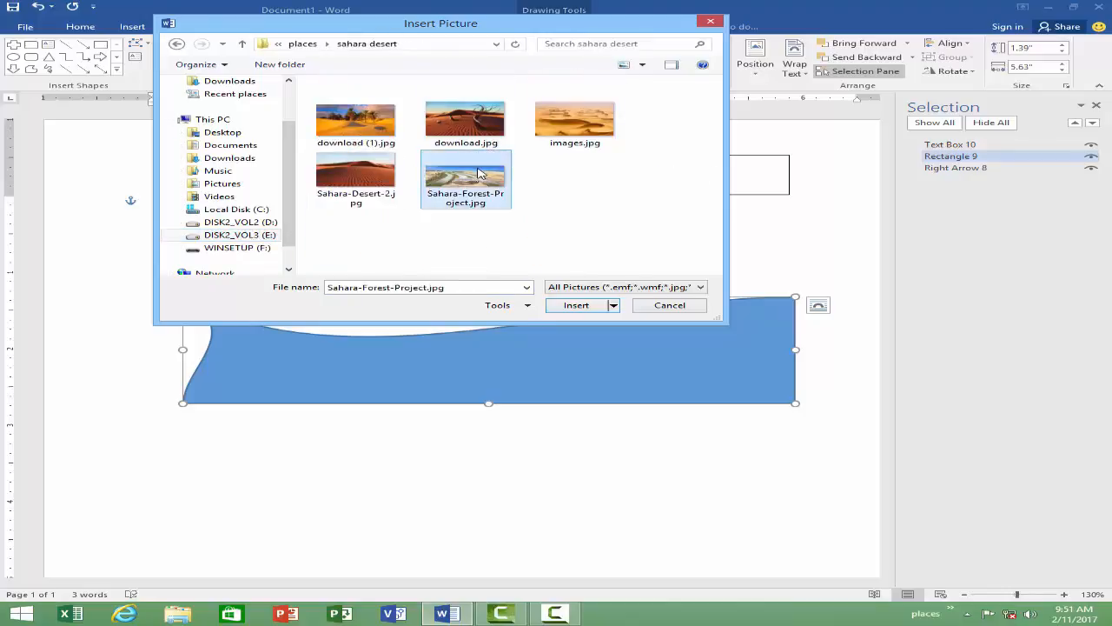
{"action": "left_click", "coordinate": [576, 305]}
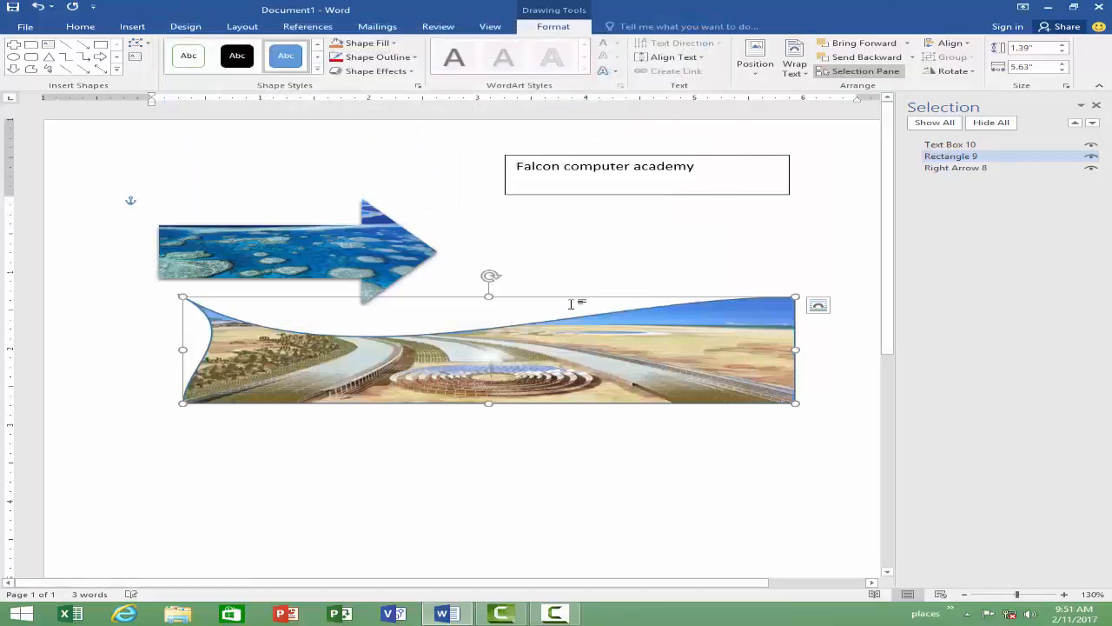
{"action": "left_click", "coordinate": [731, 257]}
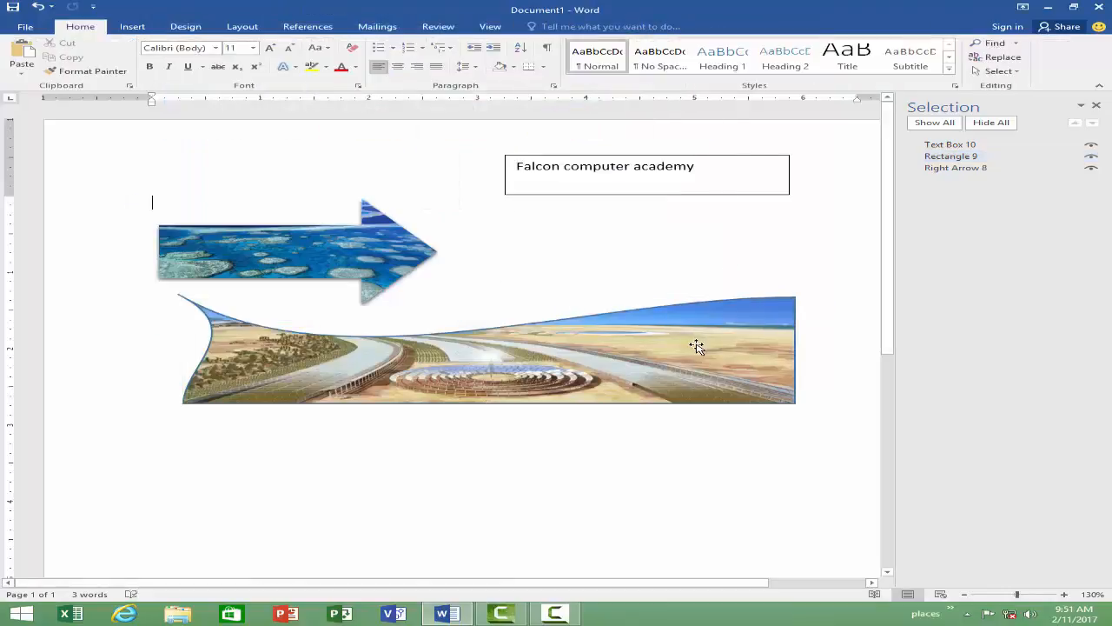
Step: Give the curved shape a radial gradient fill using the orange preset from the last row, and close the Selection pane
{"action": "left_click", "coordinate": [697, 345]}
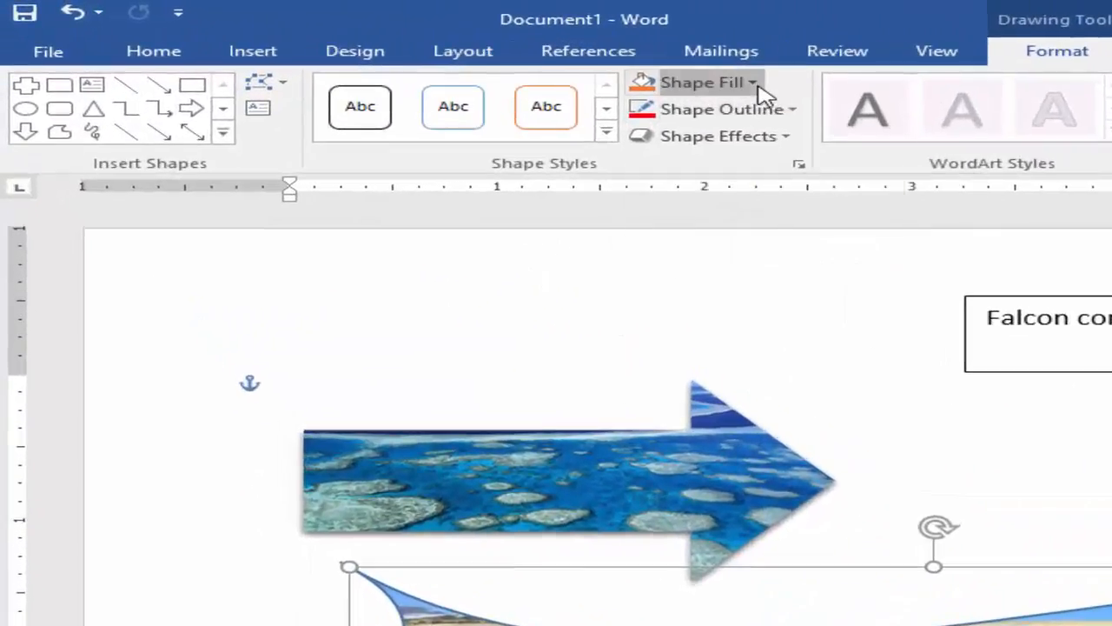
{"action": "left_click", "coordinate": [395, 44]}
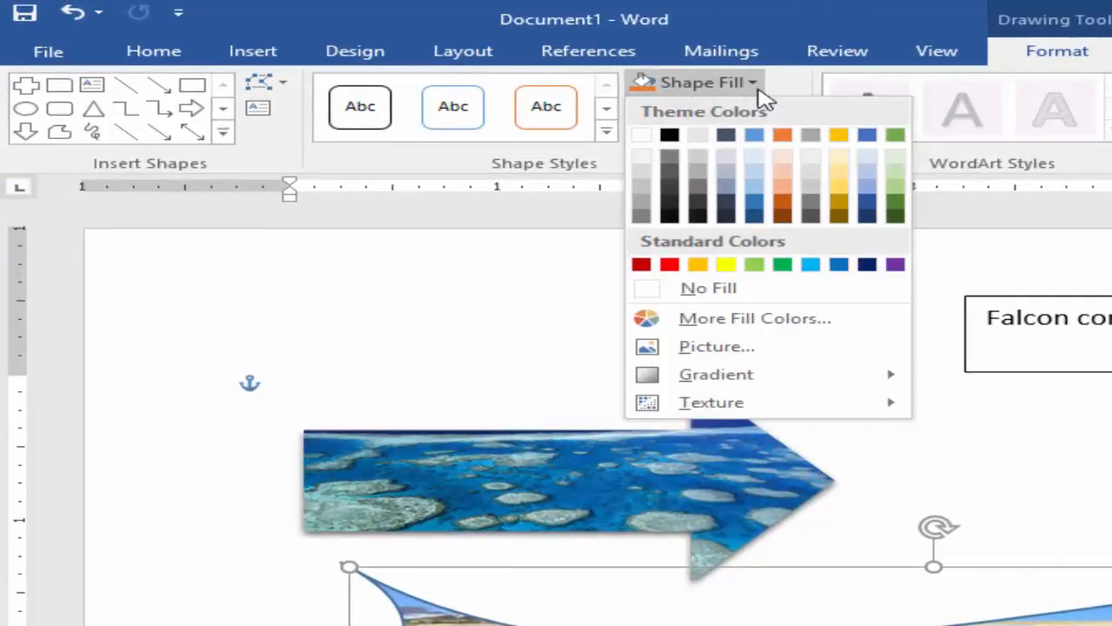
{"action": "mouse_move", "coordinate": [852, 390]}
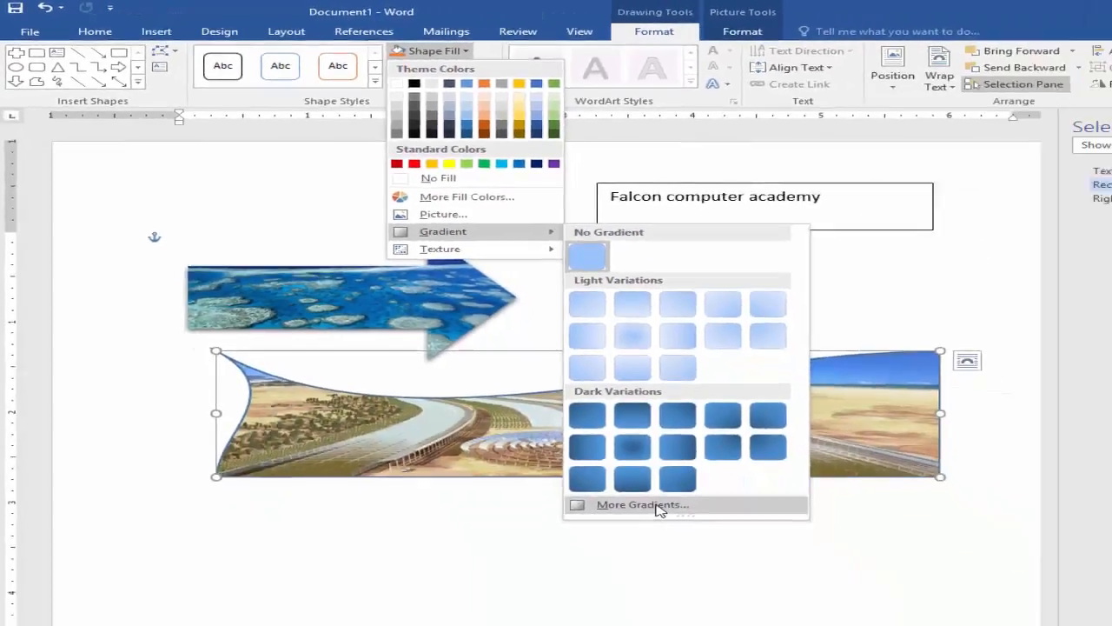
{"action": "left_click", "coordinate": [634, 505]}
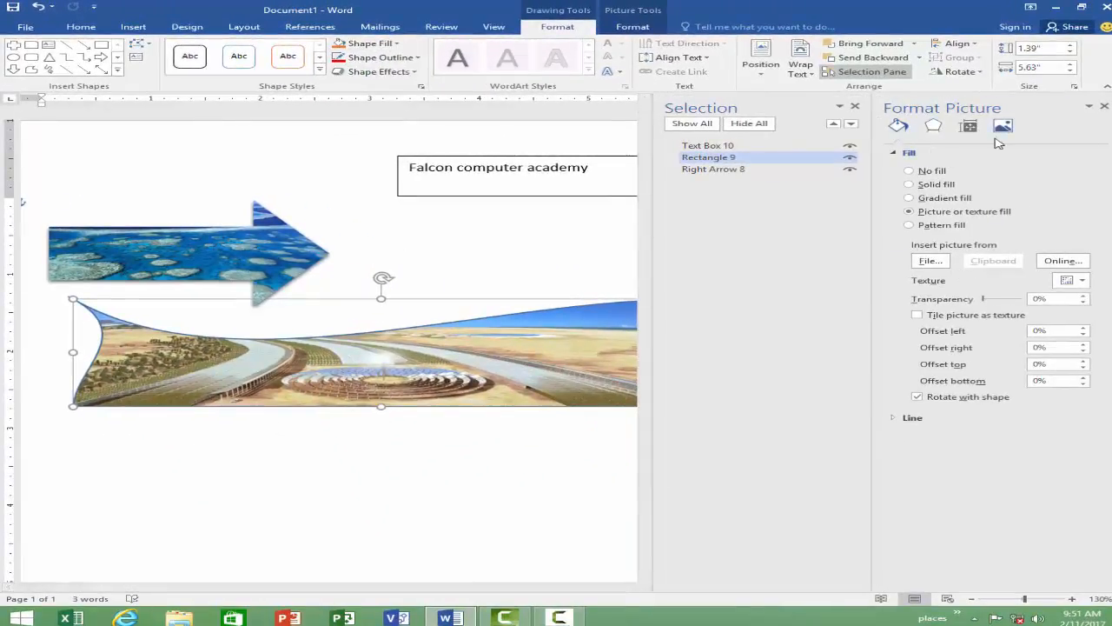
{"action": "left_click", "coordinate": [952, 198]}
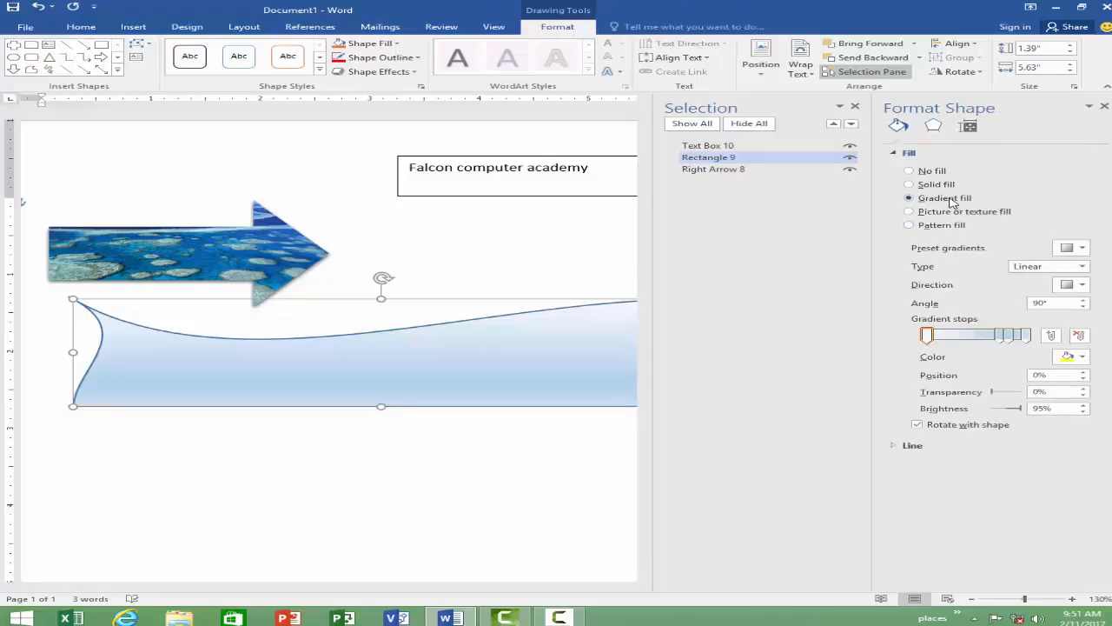
{"action": "left_click", "coordinate": [1080, 269]}
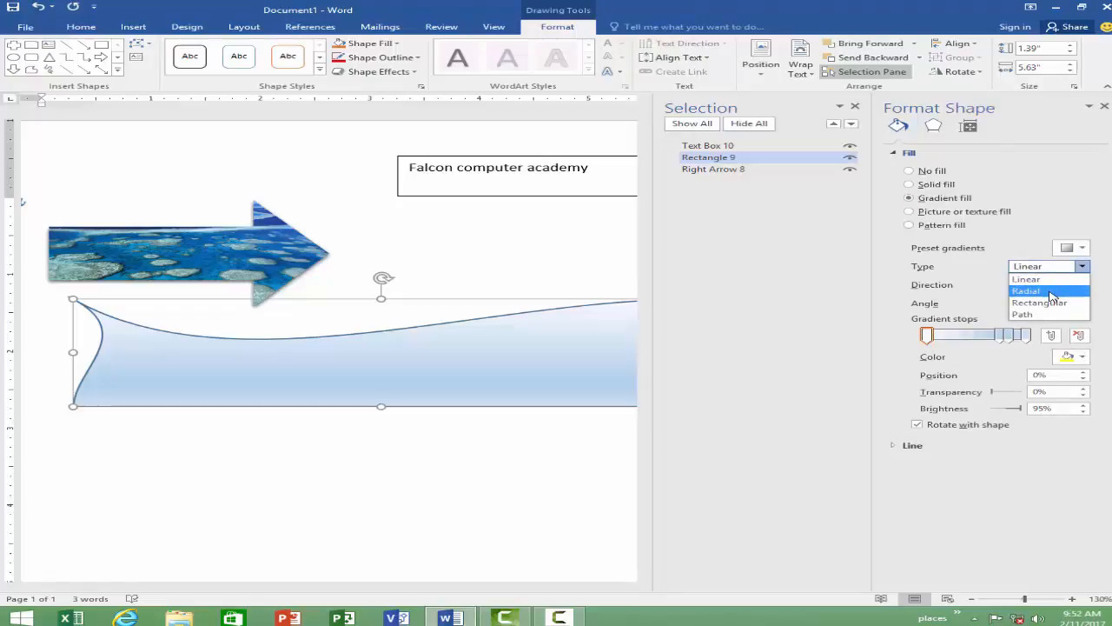
{"action": "left_click", "coordinate": [1050, 292]}
{"action": "left_click", "coordinate": [1083, 249]}
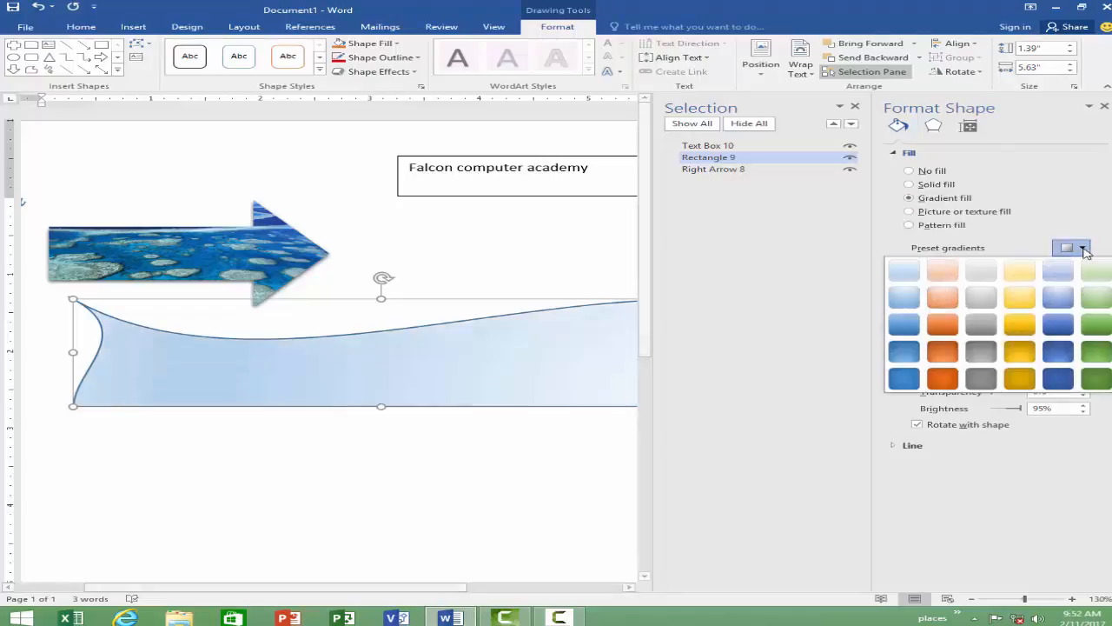
{"action": "left_click", "coordinate": [953, 383]}
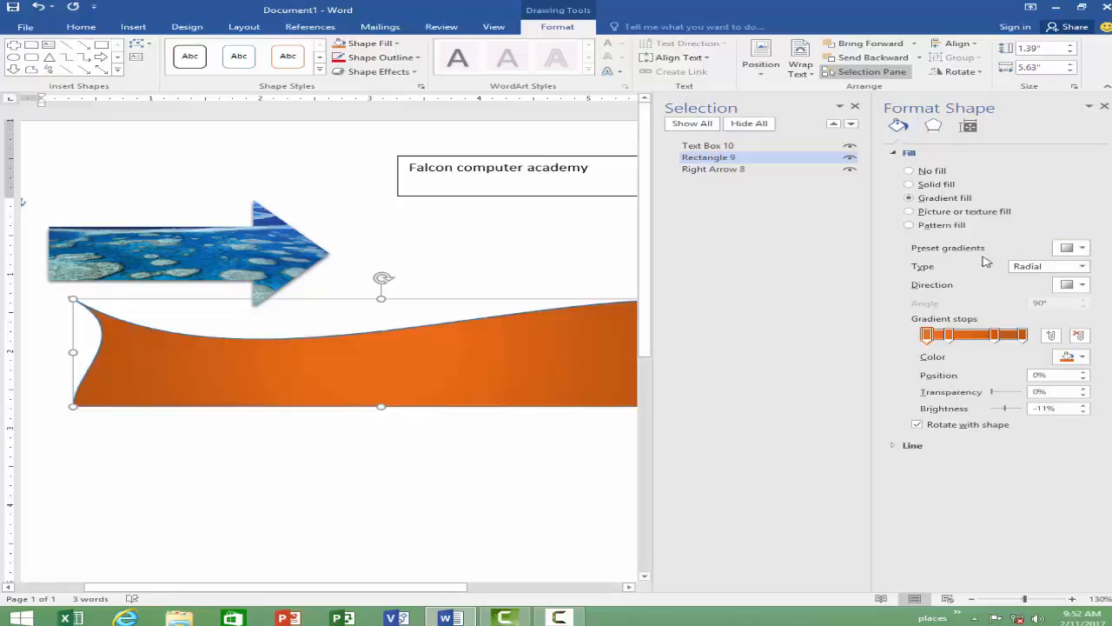
{"action": "left_click", "coordinate": [854, 106]}
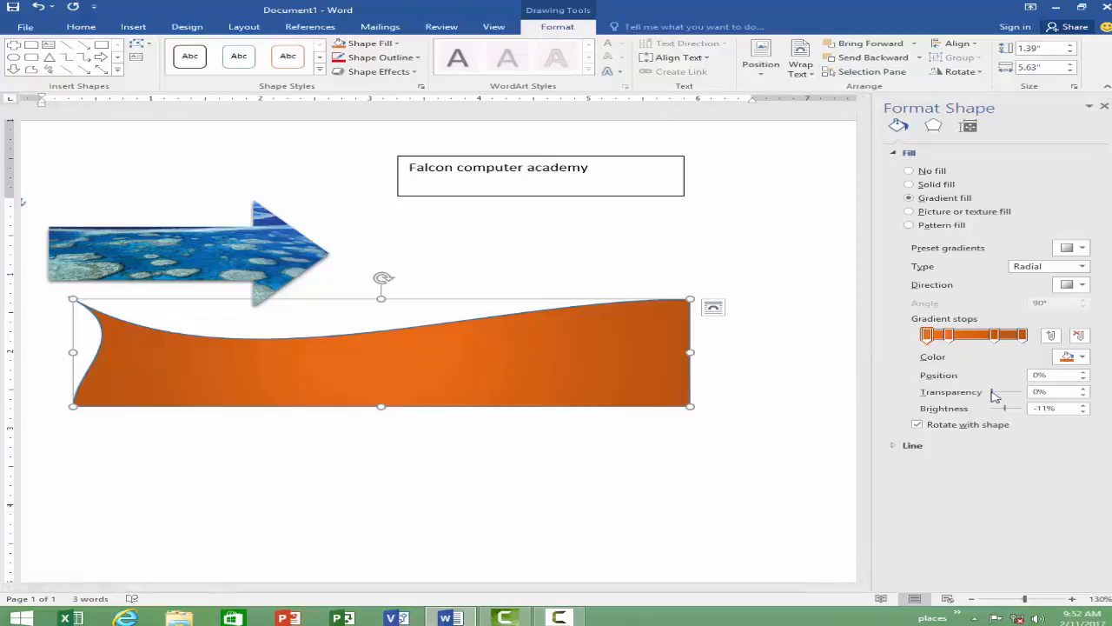
Step: Set the first gradient stop's transparency to 34% and recolour that stop with the 25% darker theme blue
{"action": "left_click_drag", "start_coordinate": [993, 393], "coordinate": [999, 392]}
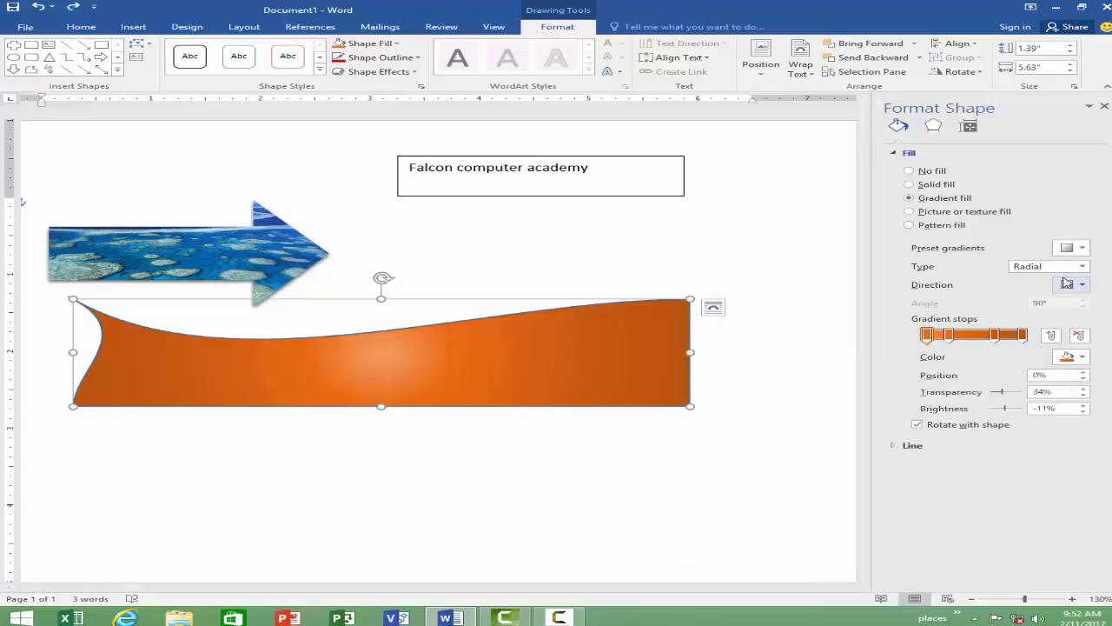
{"action": "left_click", "coordinate": [1078, 356]}
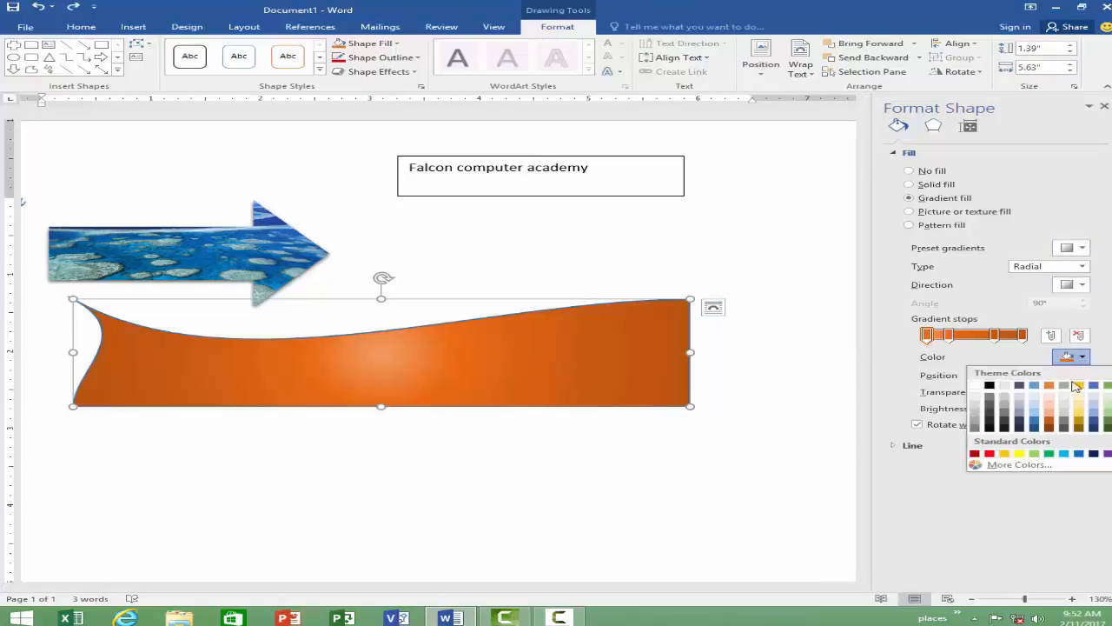
{"action": "left_click", "coordinate": [1093, 423]}
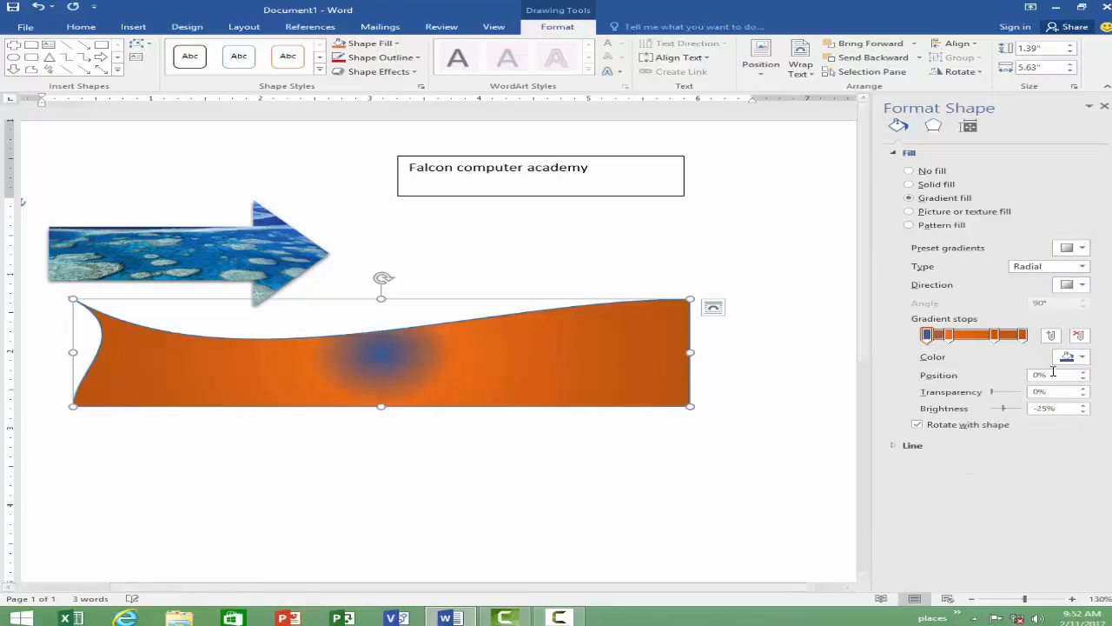
Step: Recolour the curved shape's first gradient stop standard yellow and raise its brightness to 66%
{"action": "left_click", "coordinate": [1084, 358]}
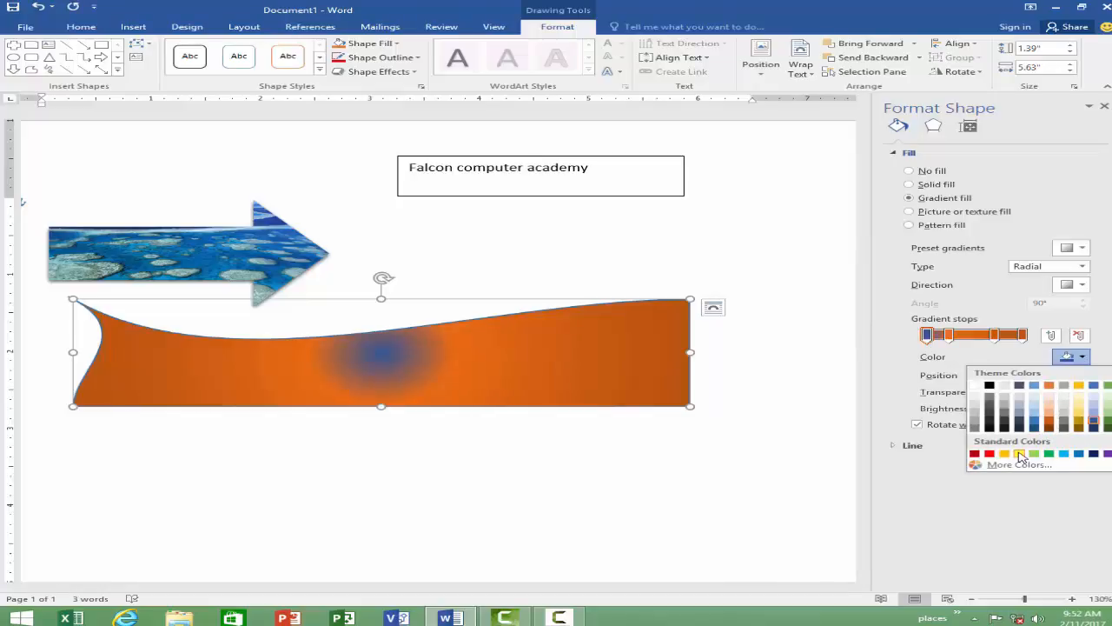
{"action": "left_click", "coordinate": [1021, 453]}
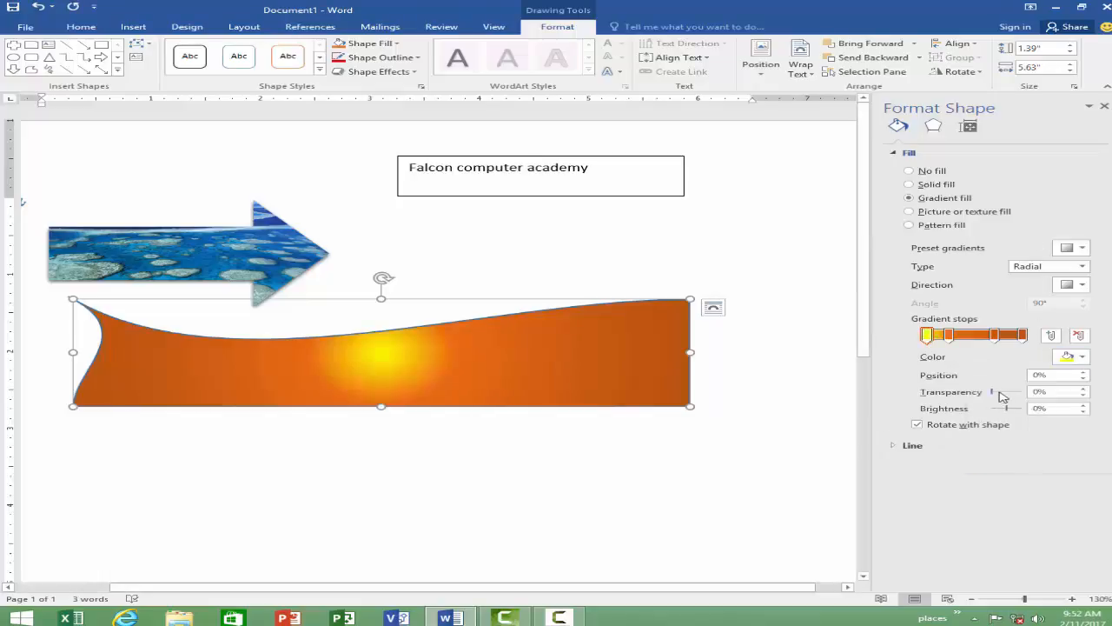
{"action": "left_click_drag", "start_coordinate": [994, 392], "coordinate": [1014, 412]}
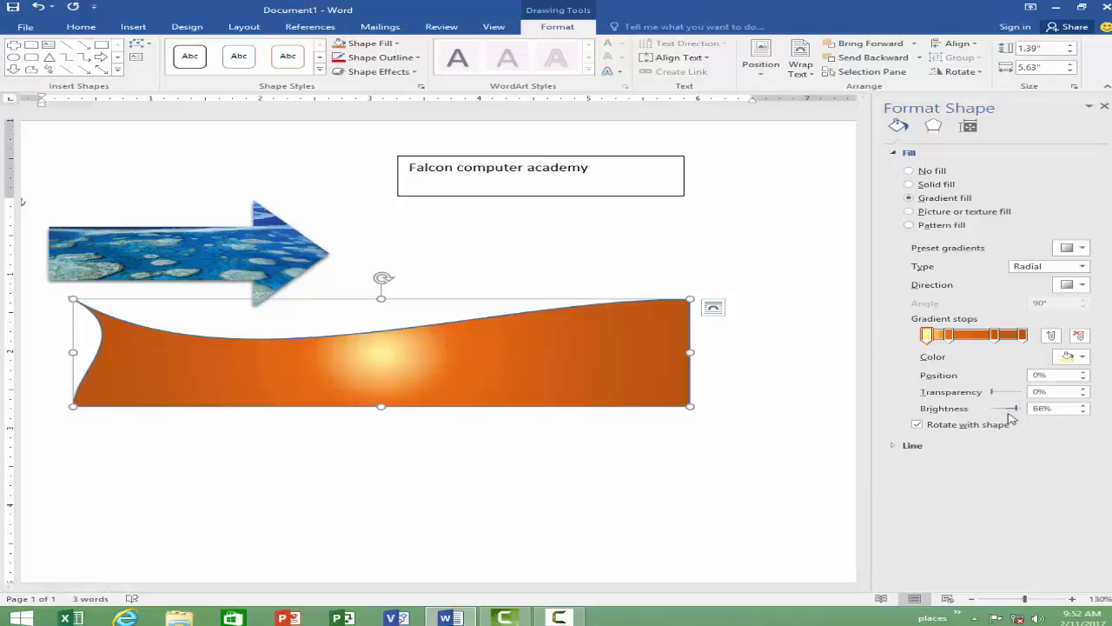
Step: Switch the curved shape to a pattern fill and try several patterns, ending with the fifth pattern in the second row
{"action": "left_click", "coordinate": [938, 228]}
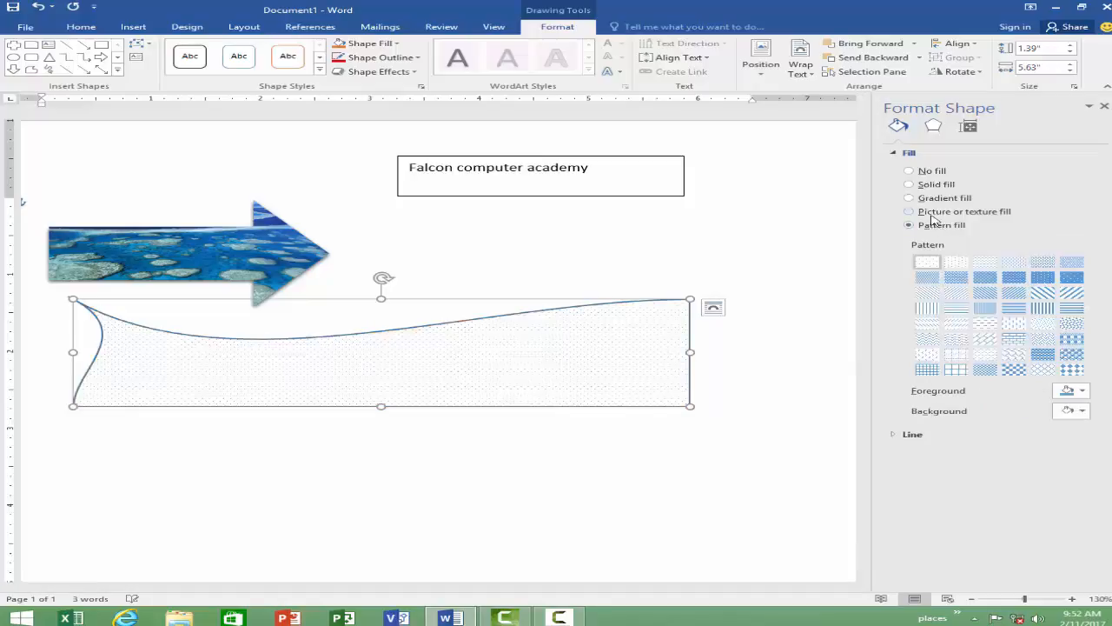
{"action": "left_click", "coordinate": [986, 308]}
{"action": "left_click", "coordinate": [1014, 308]}
{"action": "left_click", "coordinate": [1021, 277]}
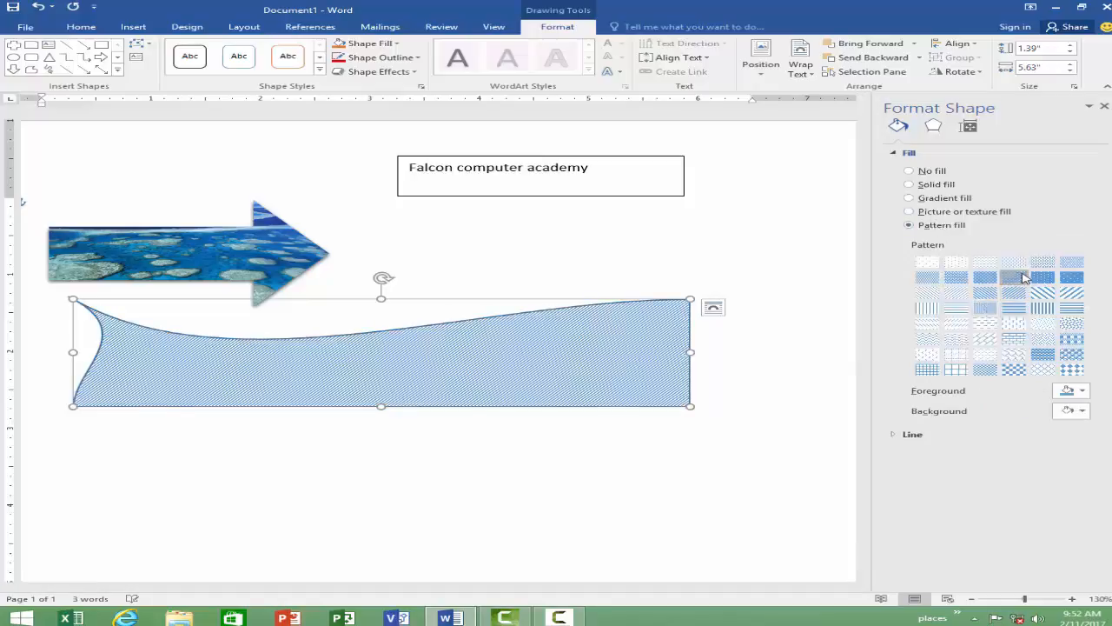
{"action": "left_click", "coordinate": [1043, 277]}
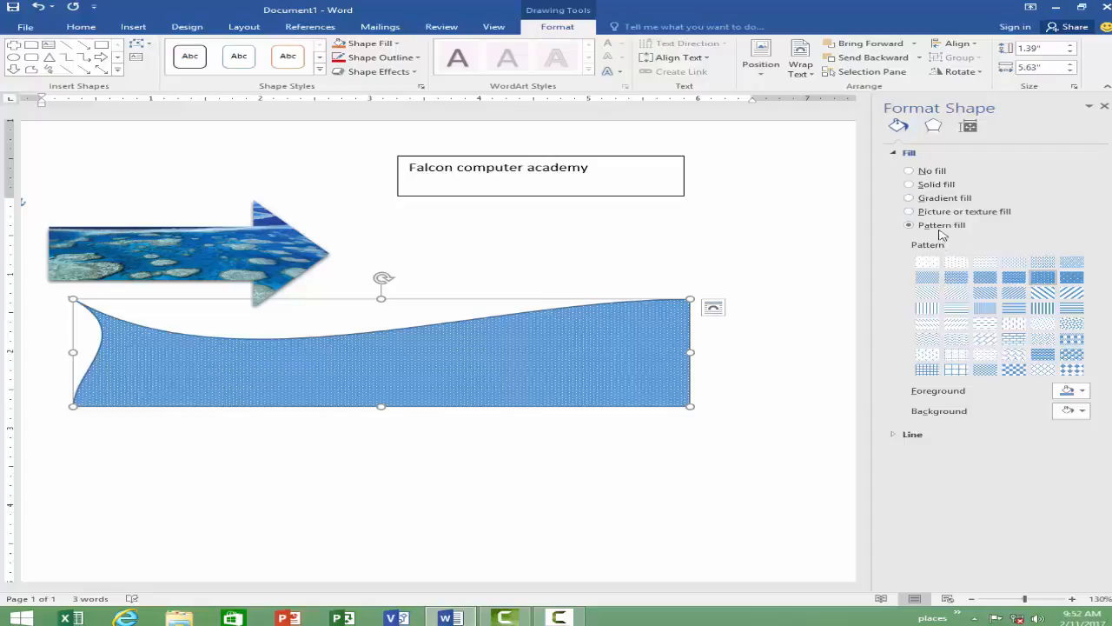
Step: Fill the curved shape with the green marble texture, switch to the pastel bouquet texture, and adjust the fill transparency
{"action": "left_click", "coordinate": [965, 211]}
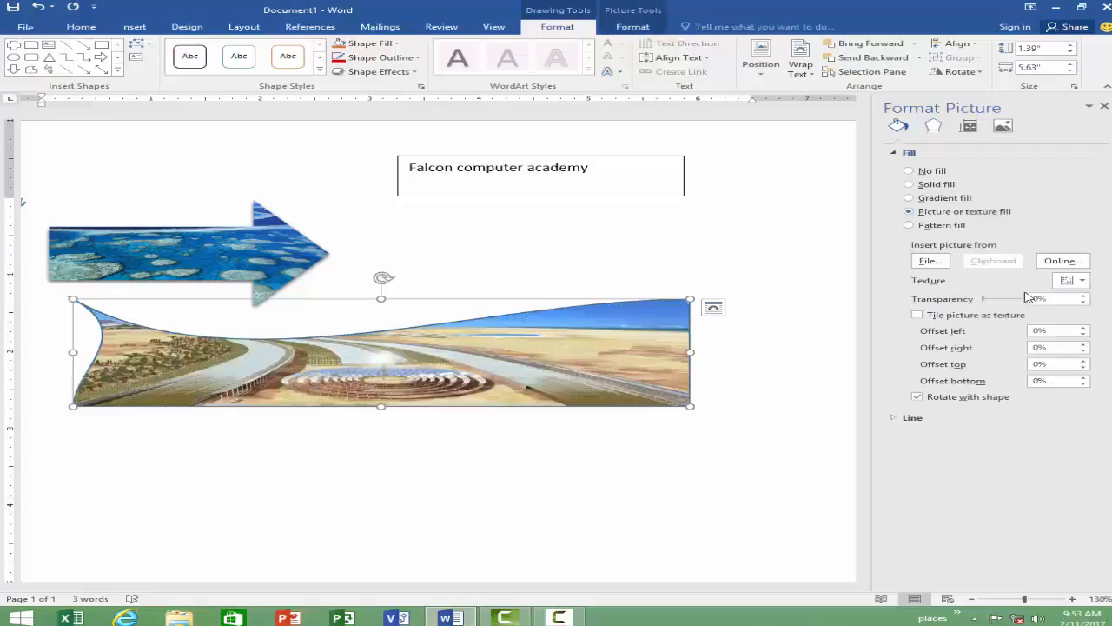
{"action": "left_click", "coordinate": [1079, 281]}
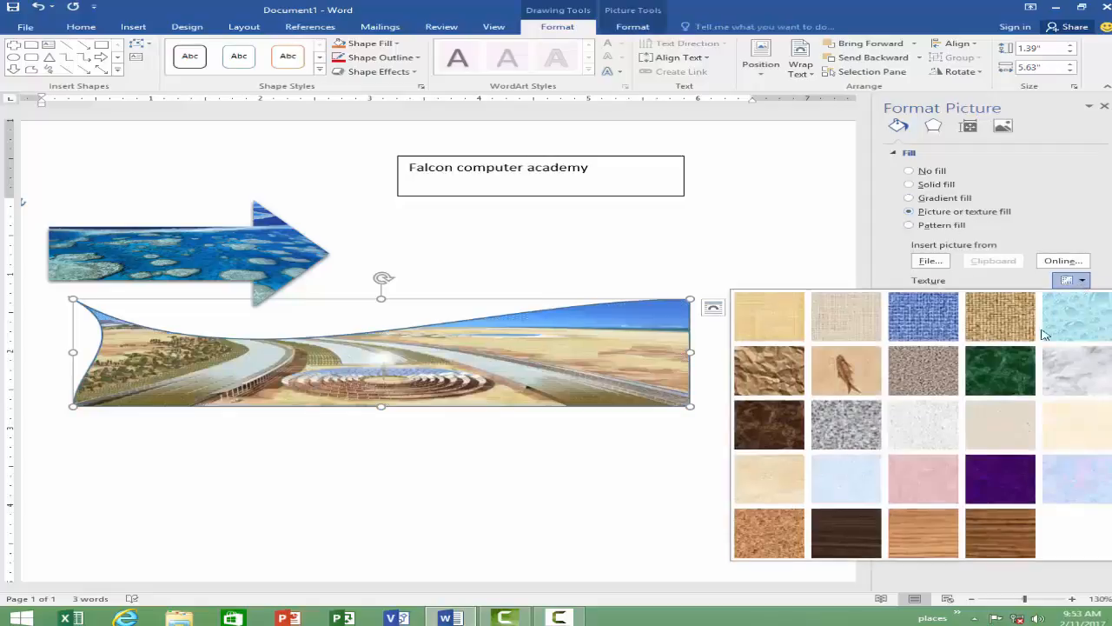
{"action": "left_click", "coordinate": [1000, 379]}
{"action": "left_click", "coordinate": [1082, 281]}
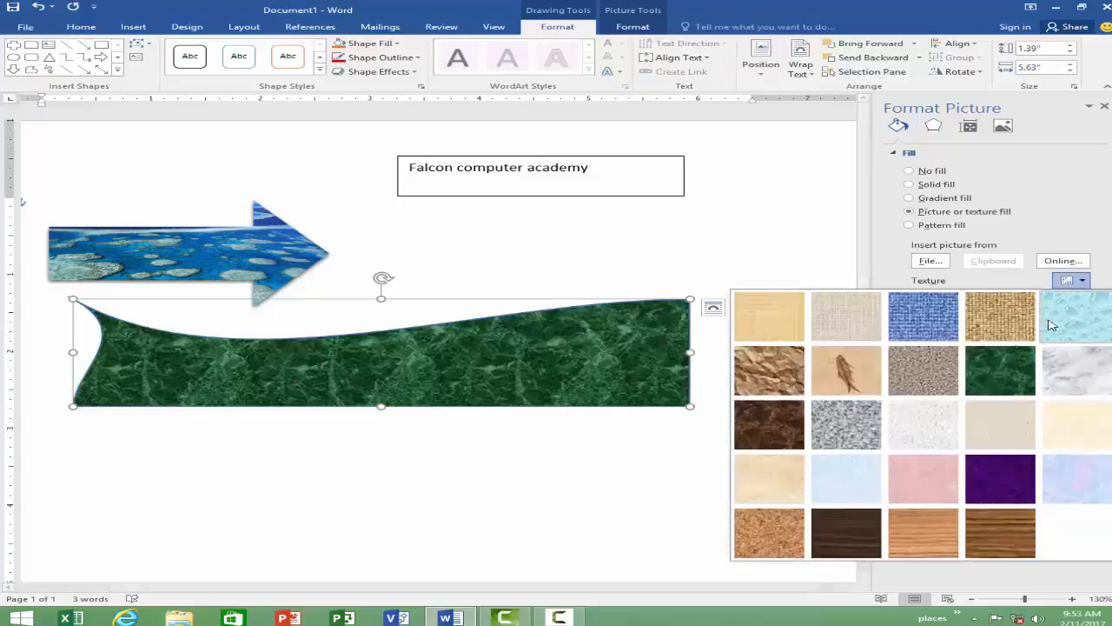
{"action": "left_click", "coordinate": [1064, 469]}
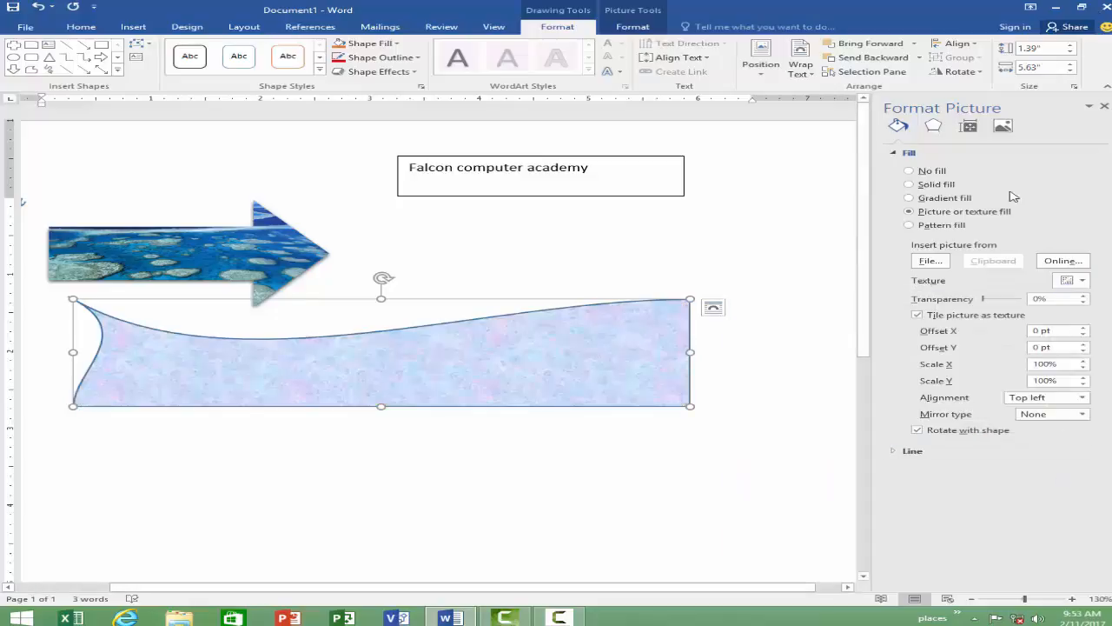
{"action": "left_click_drag", "start_coordinate": [983, 300], "coordinate": [991, 302]}
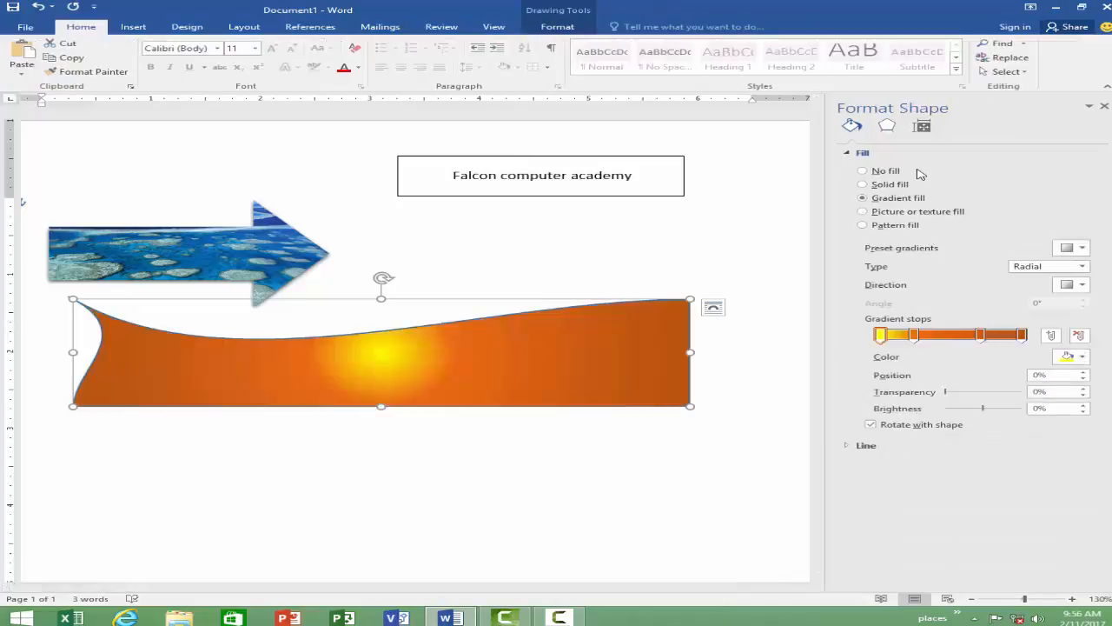
Step: Try inner shadow presets on the curved shape, settle on the centred inner shadow, and colour the shadow a darker theme blue
{"action": "left_click", "coordinate": [888, 127]}
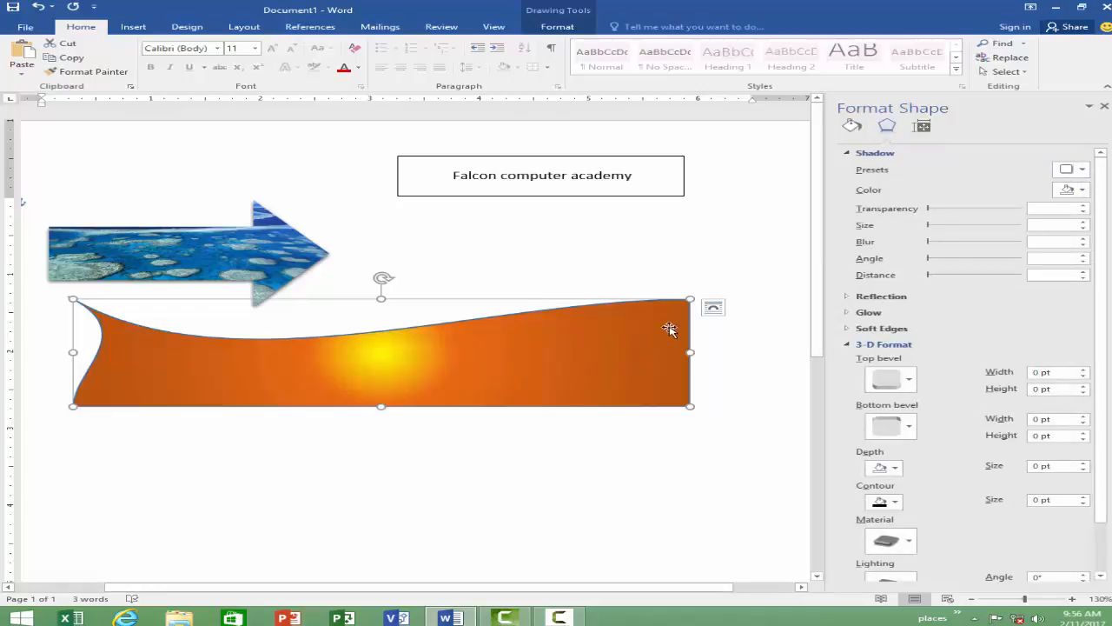
{"action": "left_click", "coordinate": [1082, 171]}
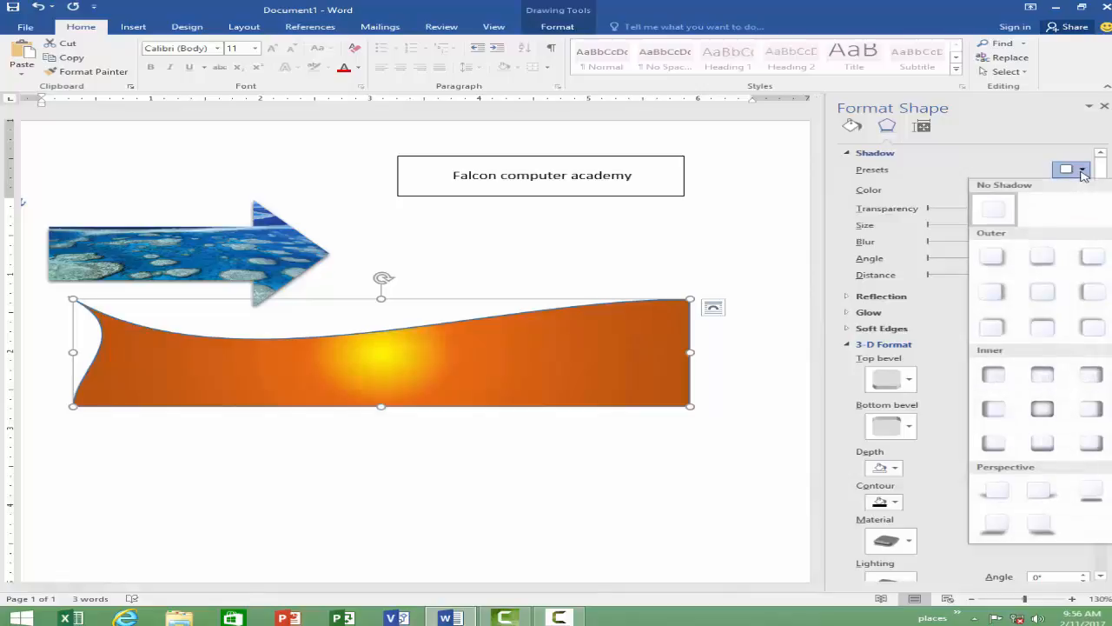
{"action": "left_click", "coordinate": [1042, 415]}
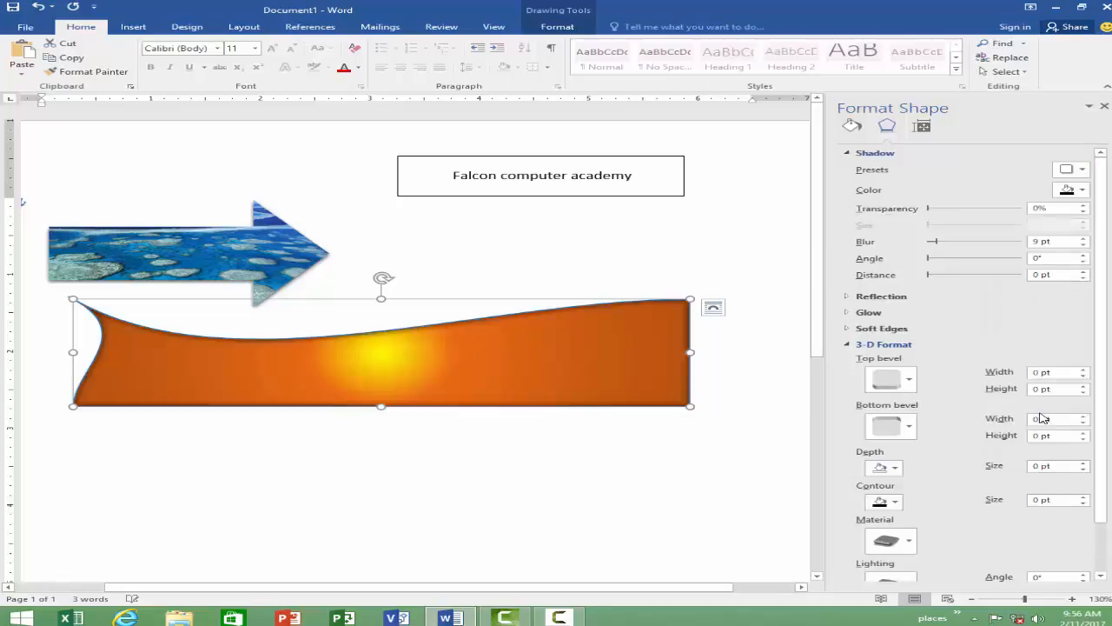
{"action": "left_click", "coordinate": [1084, 171]}
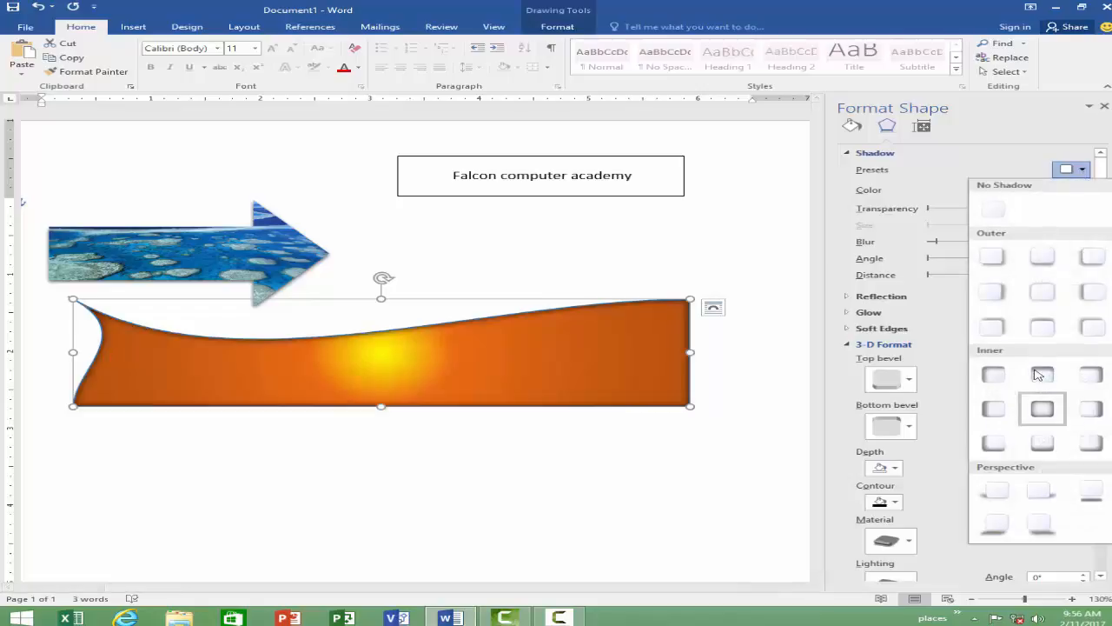
{"action": "left_click", "coordinate": [999, 448]}
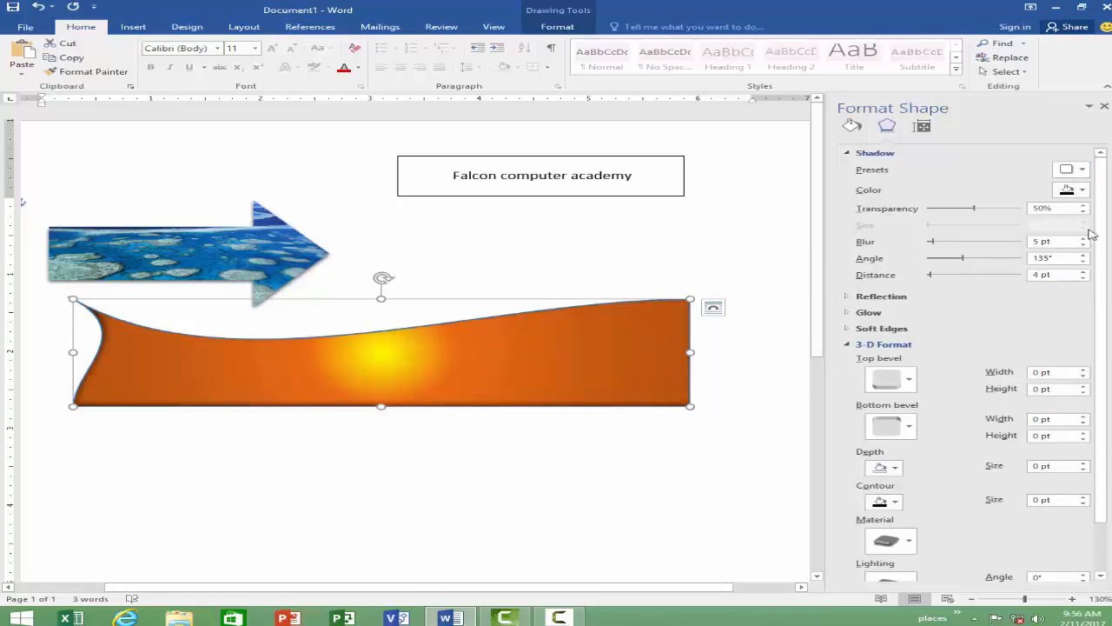
{"action": "left_click", "coordinate": [1078, 169]}
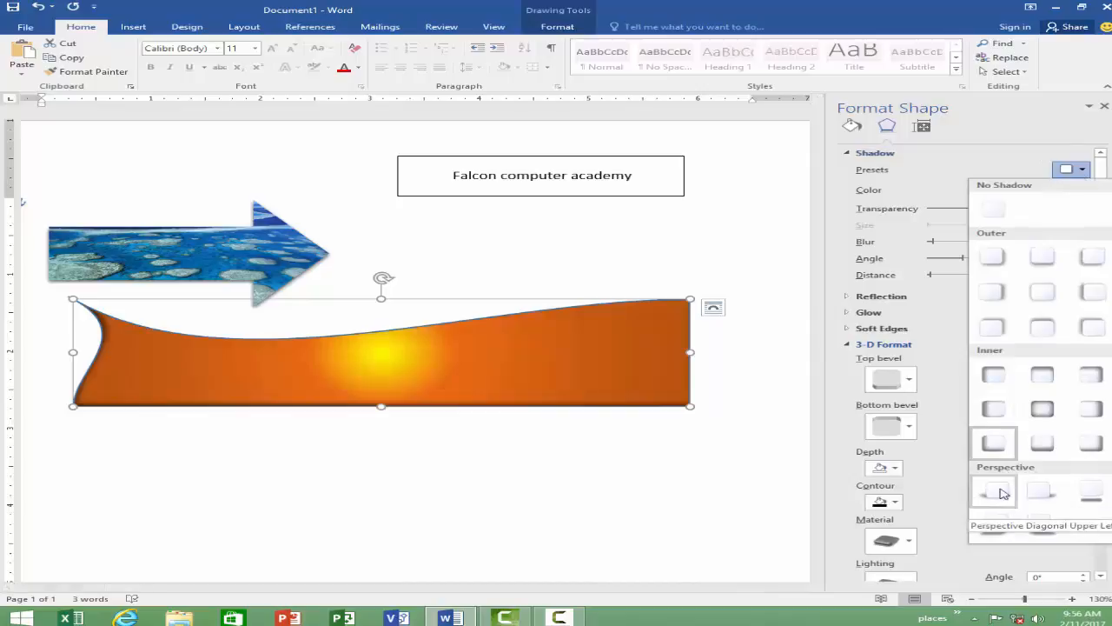
{"action": "left_click", "coordinate": [1034, 410]}
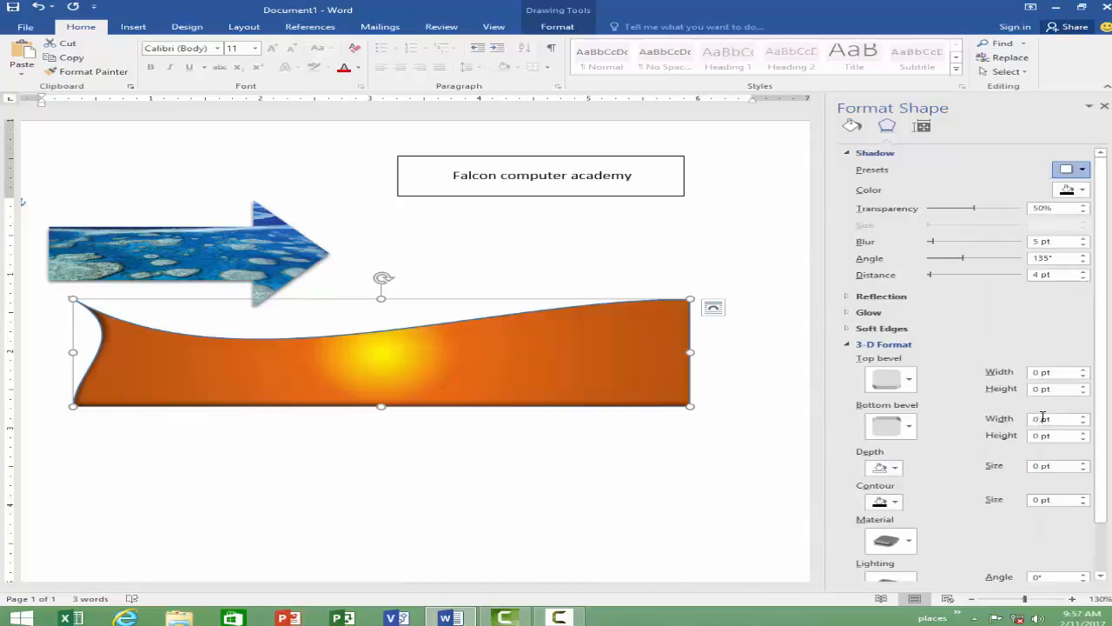
{"action": "left_click", "coordinate": [1083, 191]}
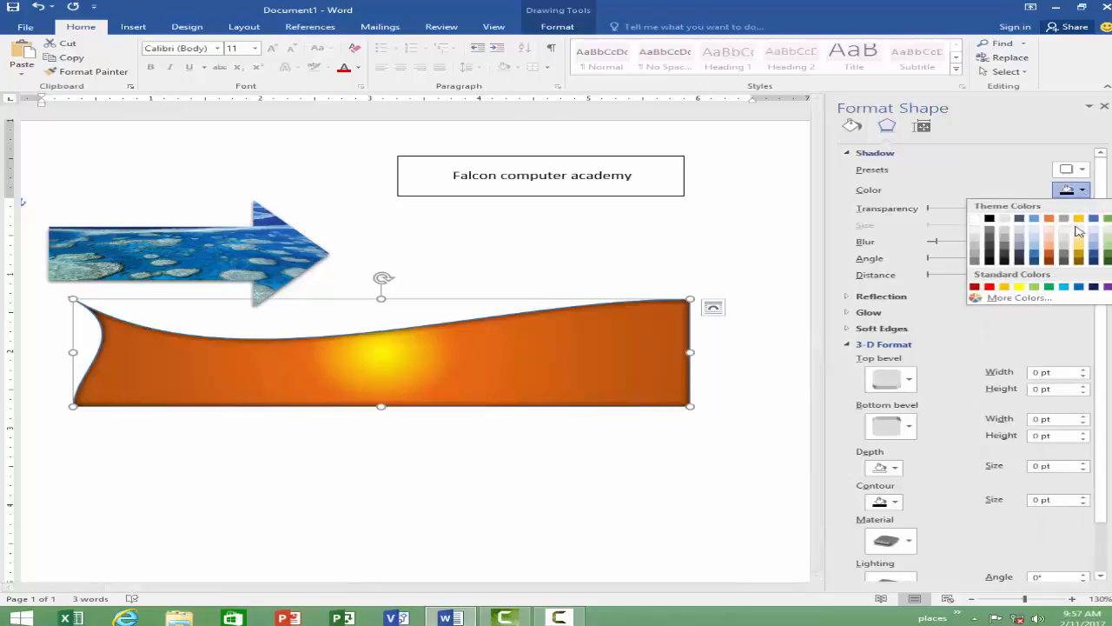
{"action": "left_click", "coordinate": [1034, 256]}
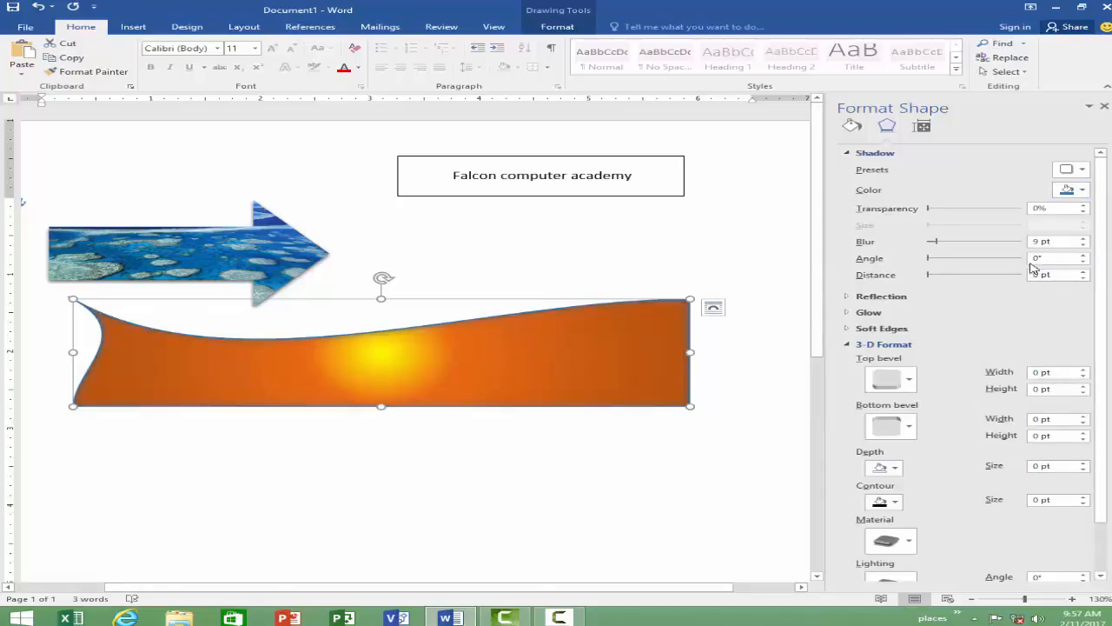
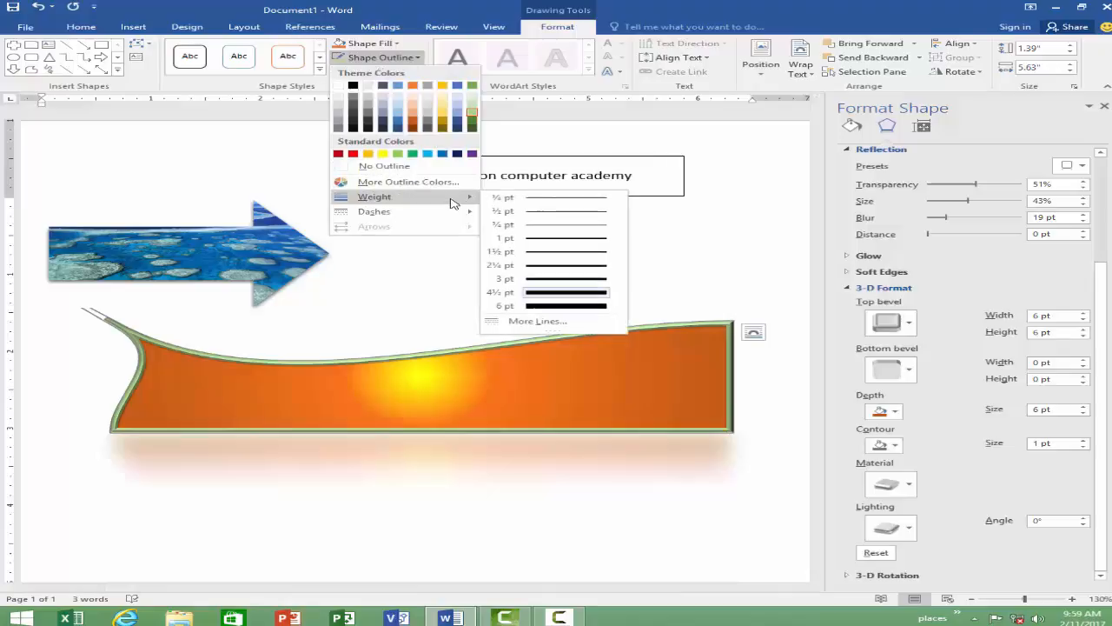
Step: Set the curved shape's outline weight to 6 pt and its outline colour to theme orange
{"action": "left_click", "coordinate": [535, 305]}
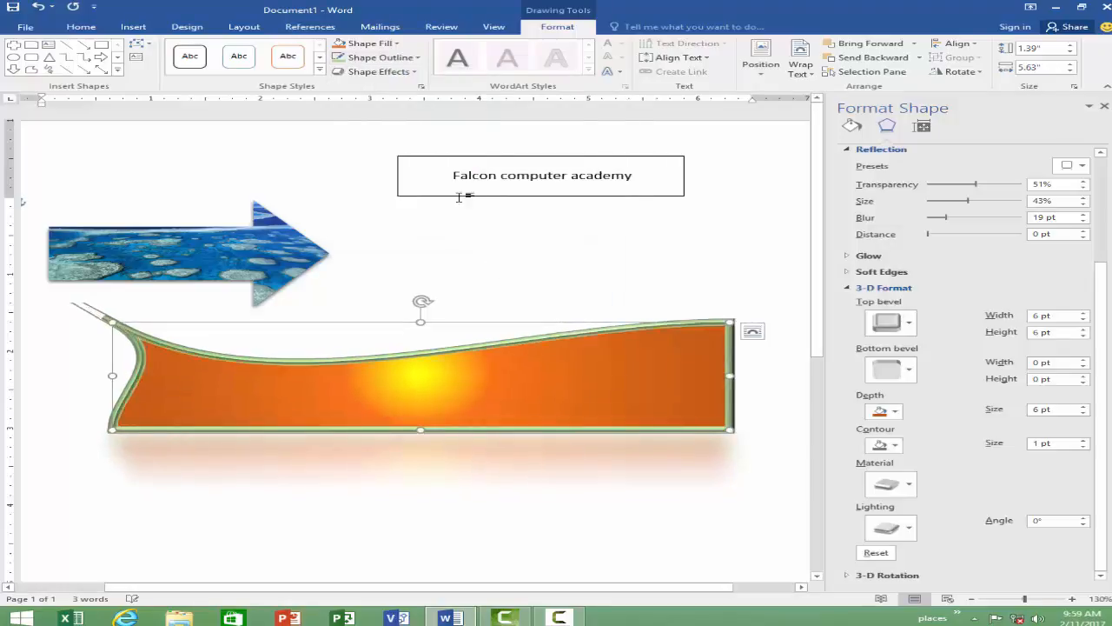
{"action": "left_click", "coordinate": [415, 57]}
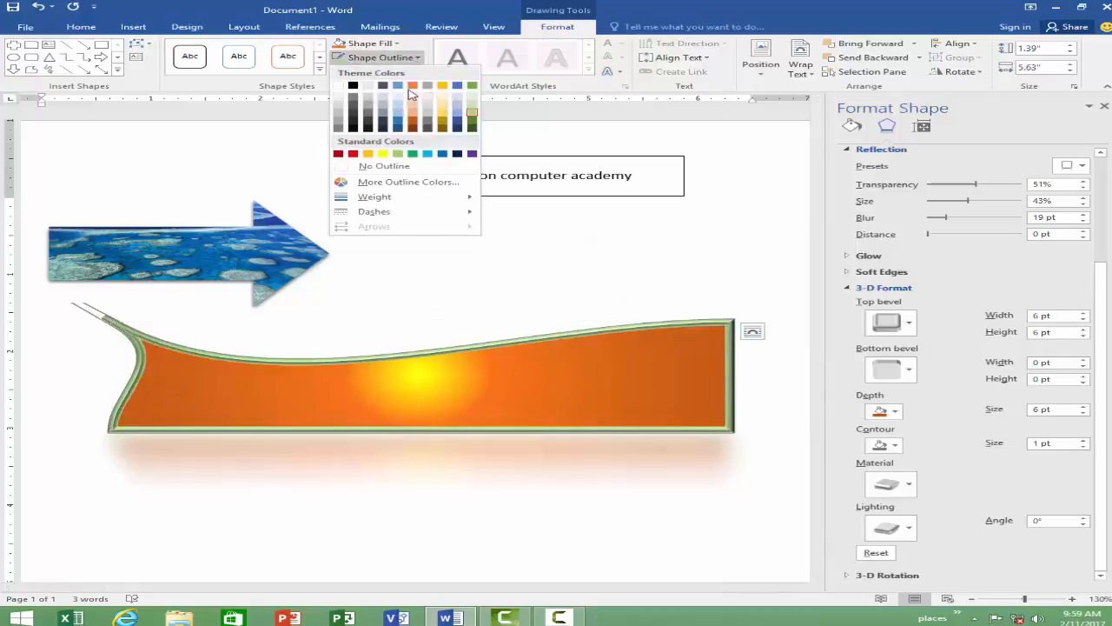
{"action": "left_click", "coordinate": [412, 87]}
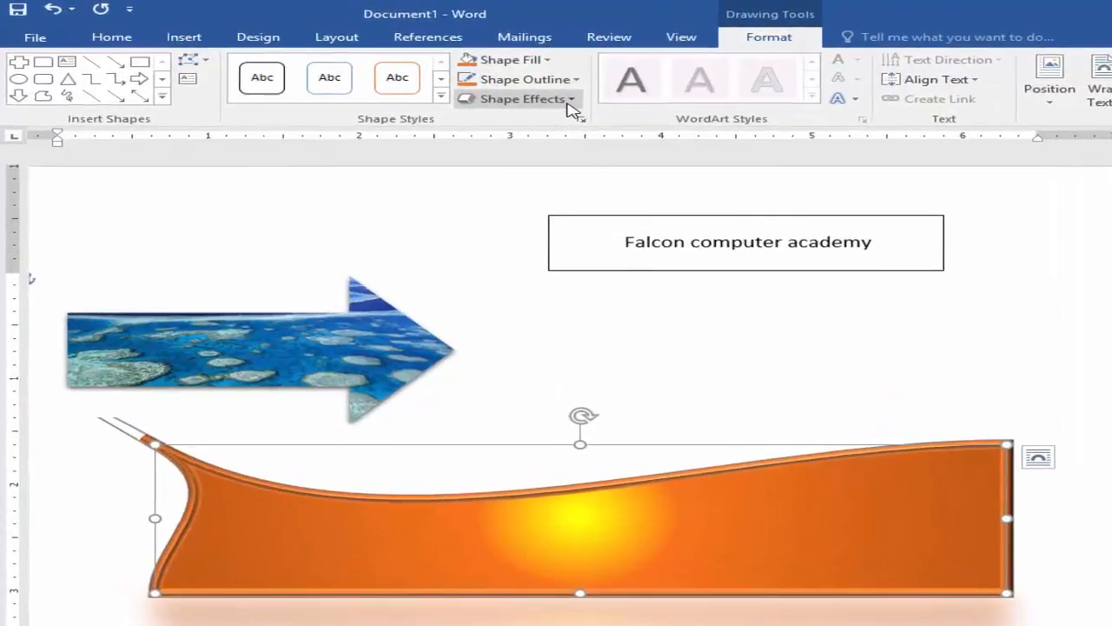
Step: Add the green glow from the second row of variations and the third reflection variation in the second row to the curved shape
{"action": "left_click", "coordinate": [519, 98]}
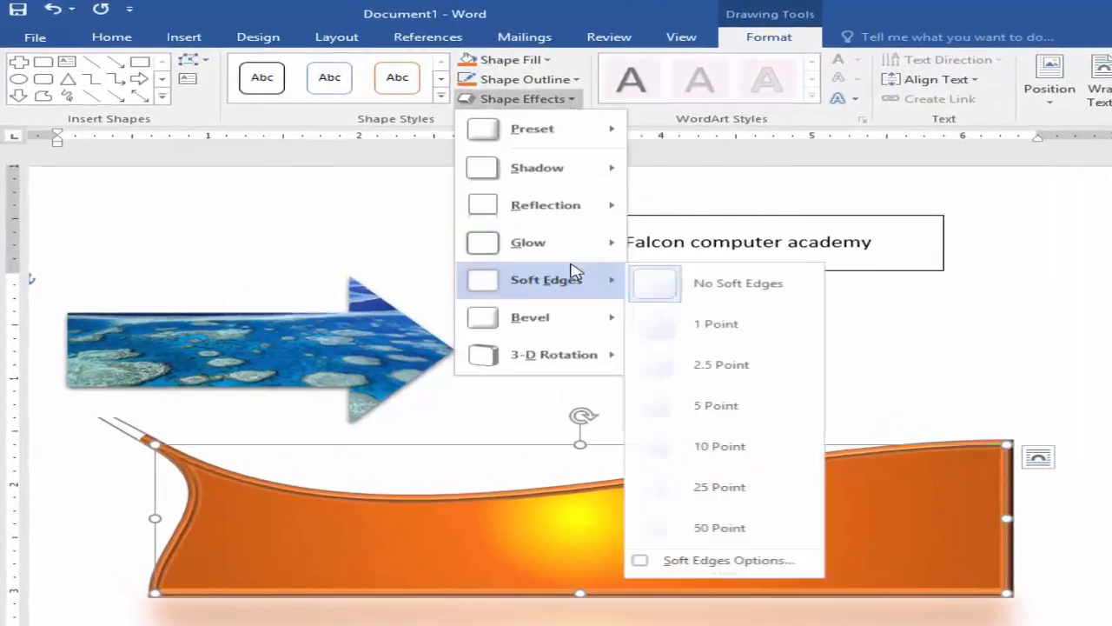
{"action": "mouse_move", "coordinate": [568, 244]}
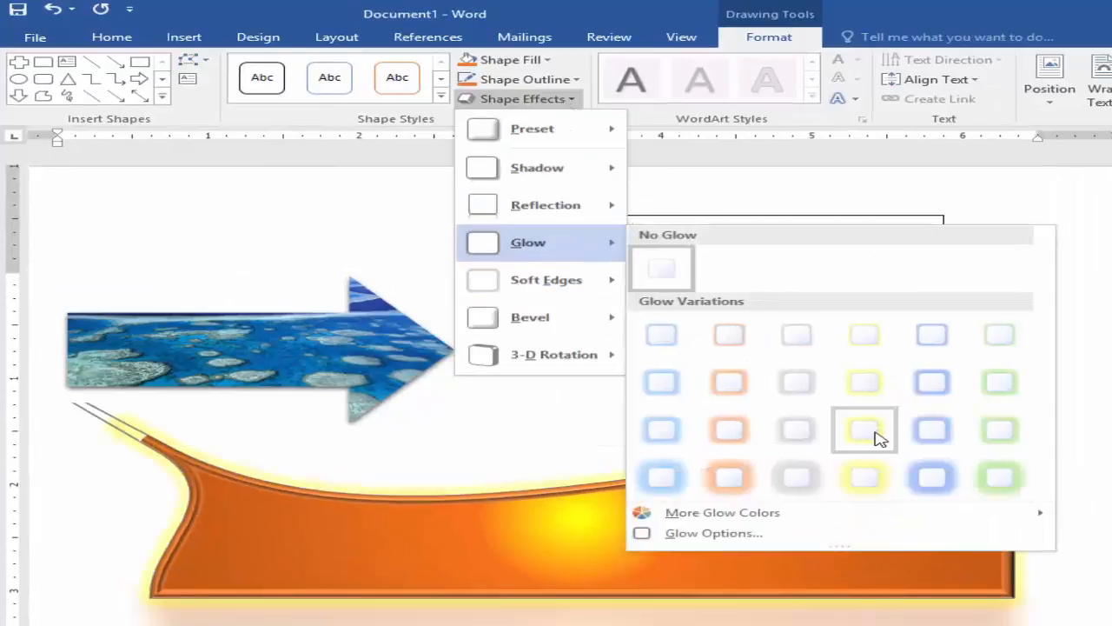
{"action": "left_click", "coordinate": [999, 385]}
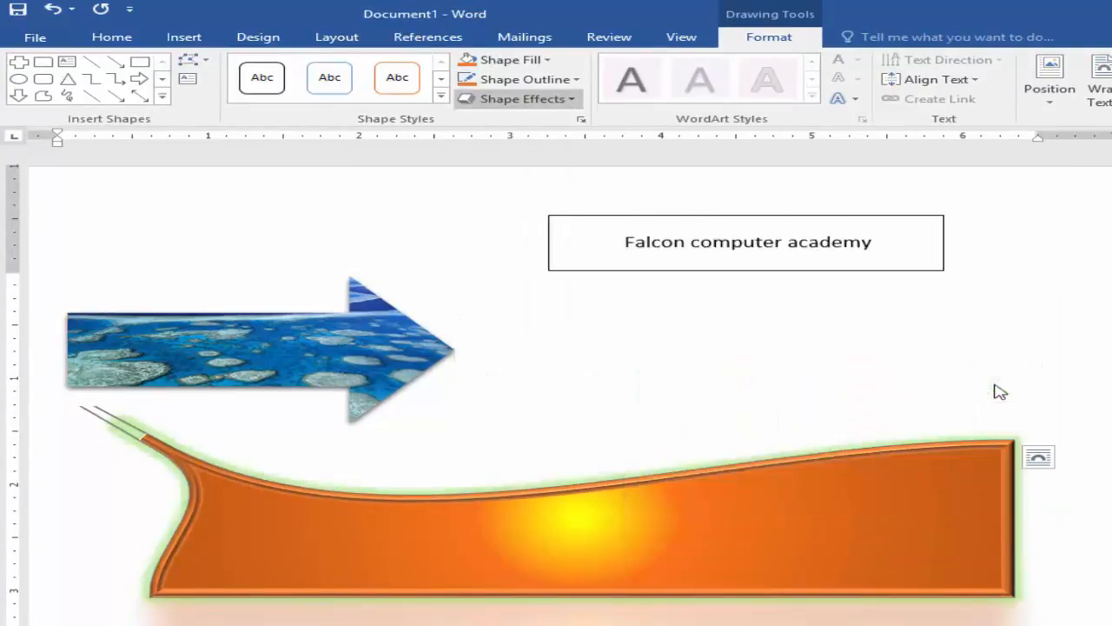
{"action": "left_click", "coordinate": [573, 99]}
{"action": "mouse_move", "coordinate": [582, 225]}
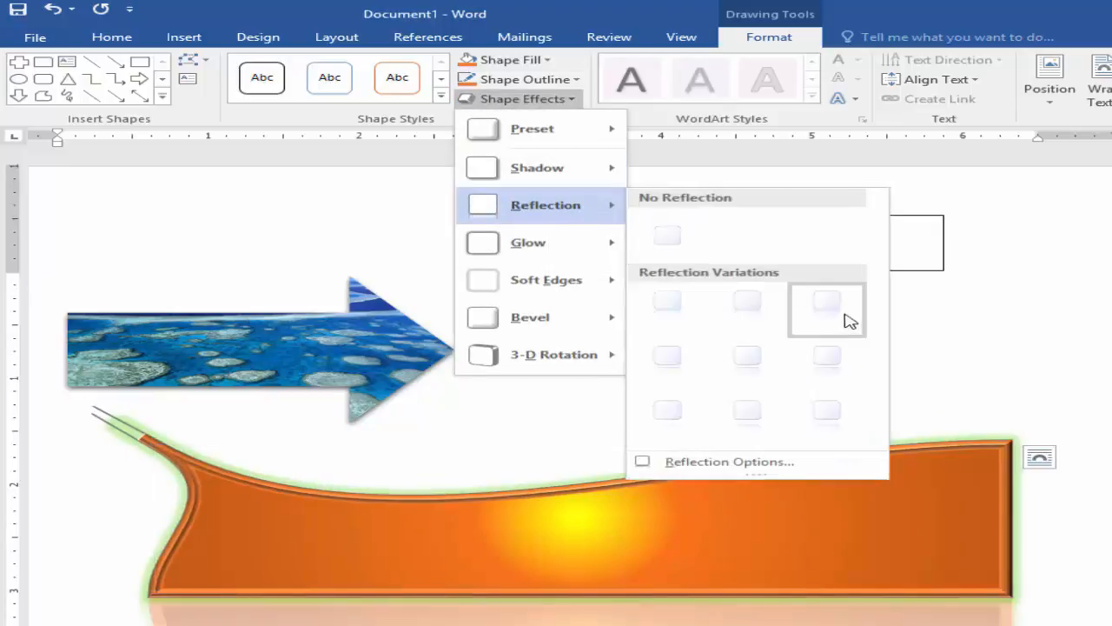
{"action": "left_click", "coordinate": [840, 362]}
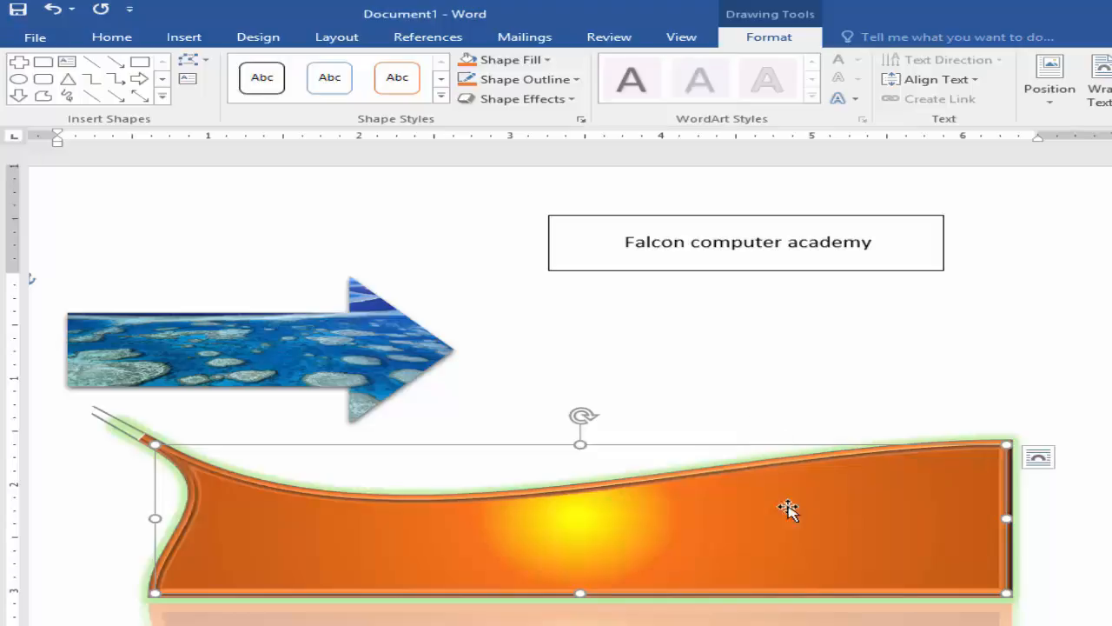
Step: Add the text "Falcon" inside the curved shape
{"action": "left_click_drag", "start_coordinate": [788, 507], "coordinate": [779, 516]}
{"action": "right_click", "coordinate": [721, 501]}
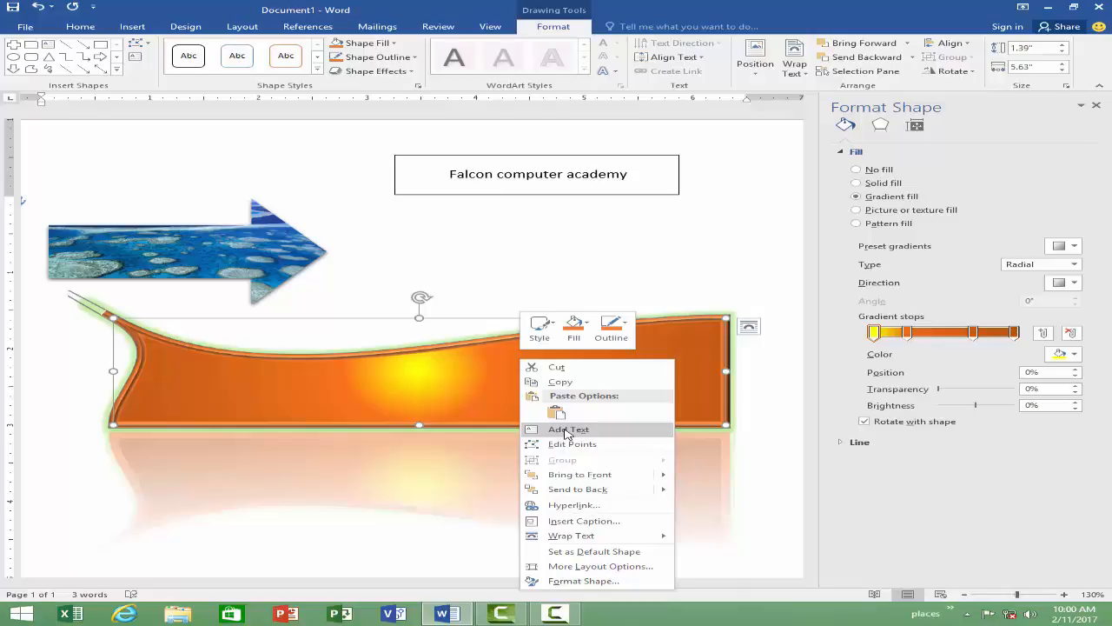
{"action": "left_click", "coordinate": [566, 429]}
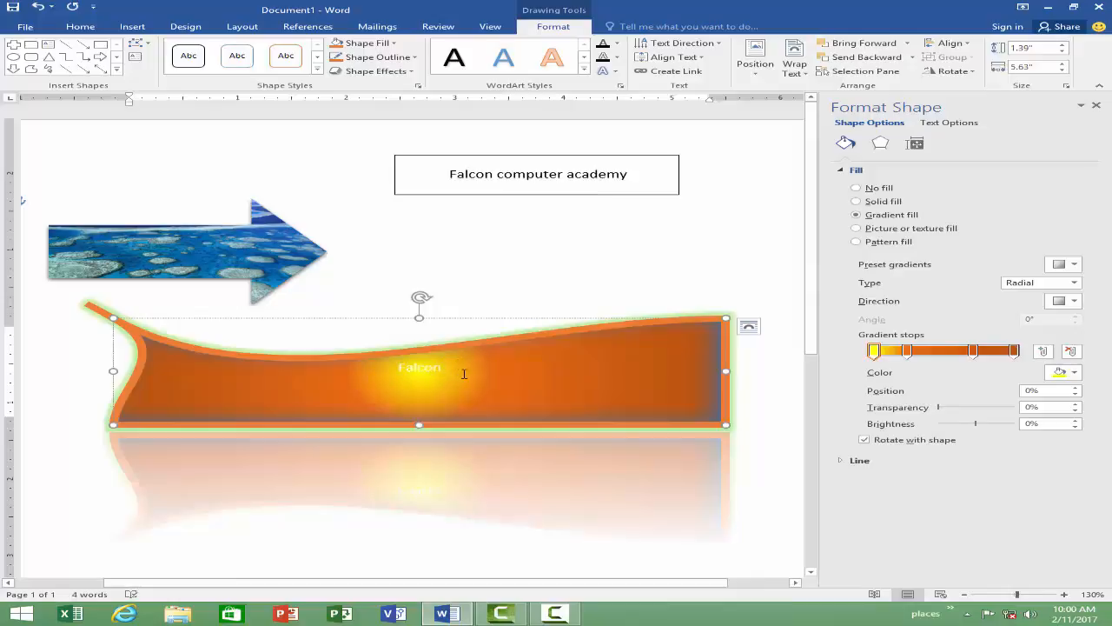
Step: Format the word Falcon with the second WordArt style in the third row and a font size of 36
{"action": "double_click", "coordinate": [395, 373]}
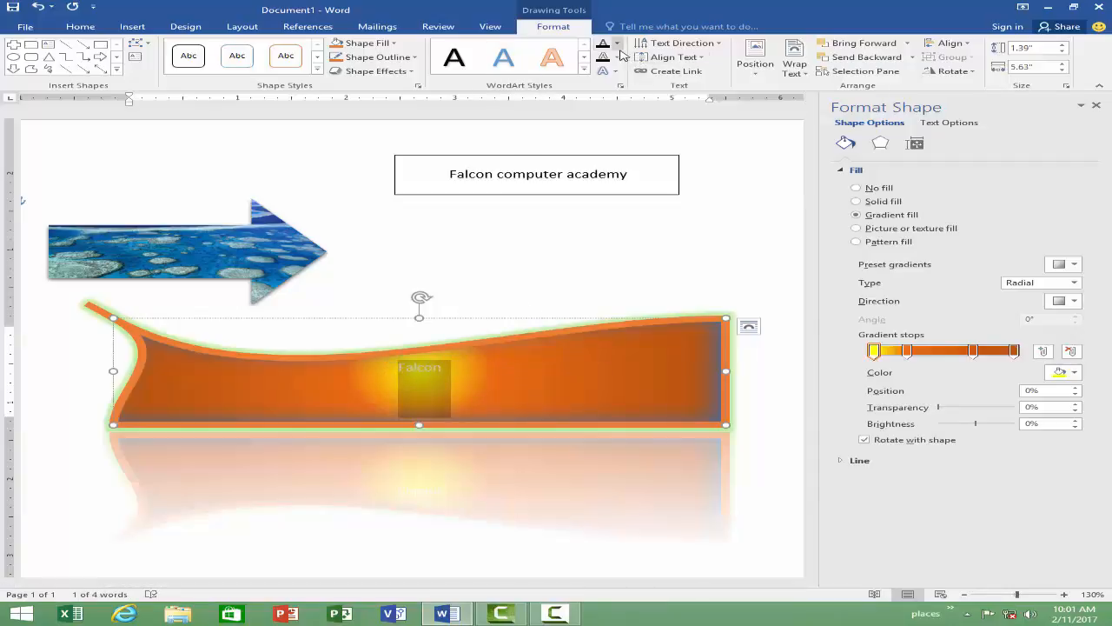
{"action": "left_click", "coordinate": [584, 71]}
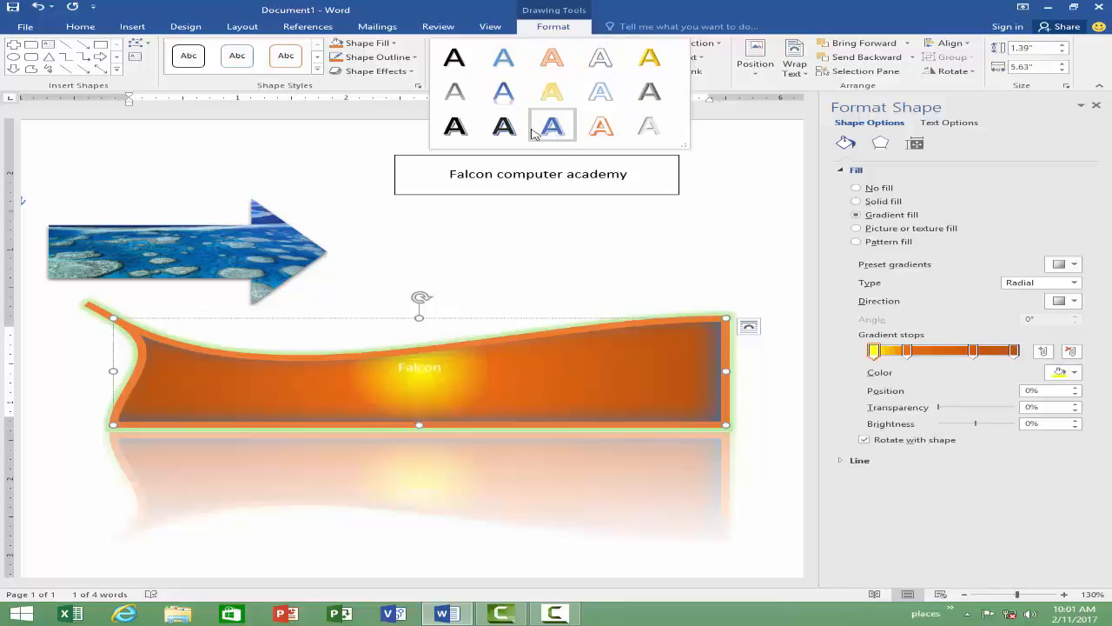
{"action": "left_click", "coordinate": [516, 129]}
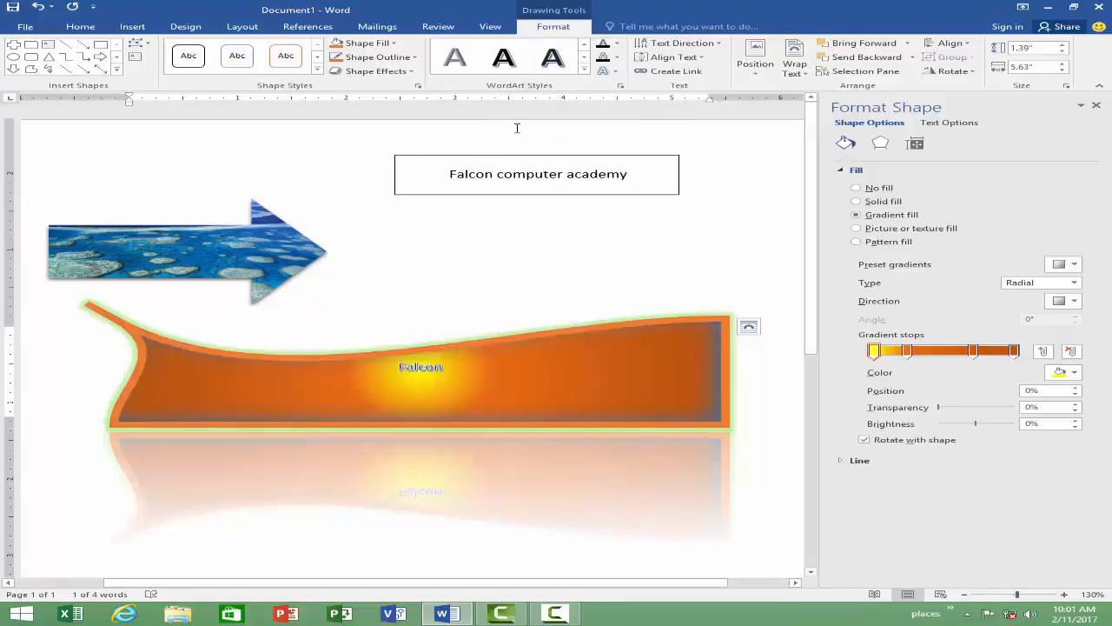
{"action": "left_click", "coordinate": [83, 28]}
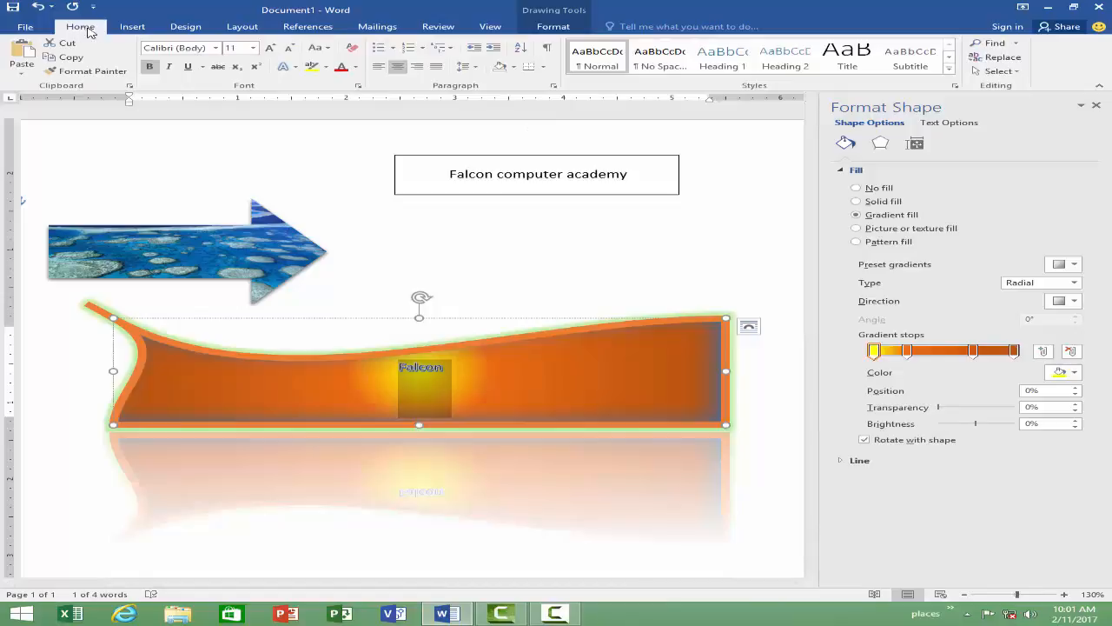
{"action": "left_click", "coordinate": [253, 48]}
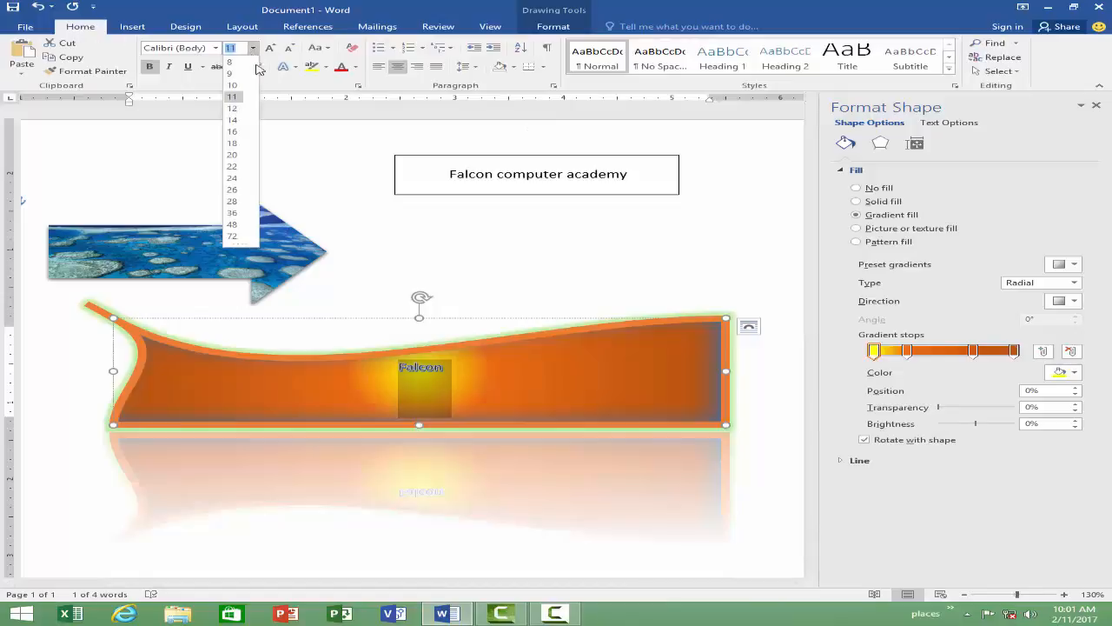
{"action": "left_click", "coordinate": [241, 222]}
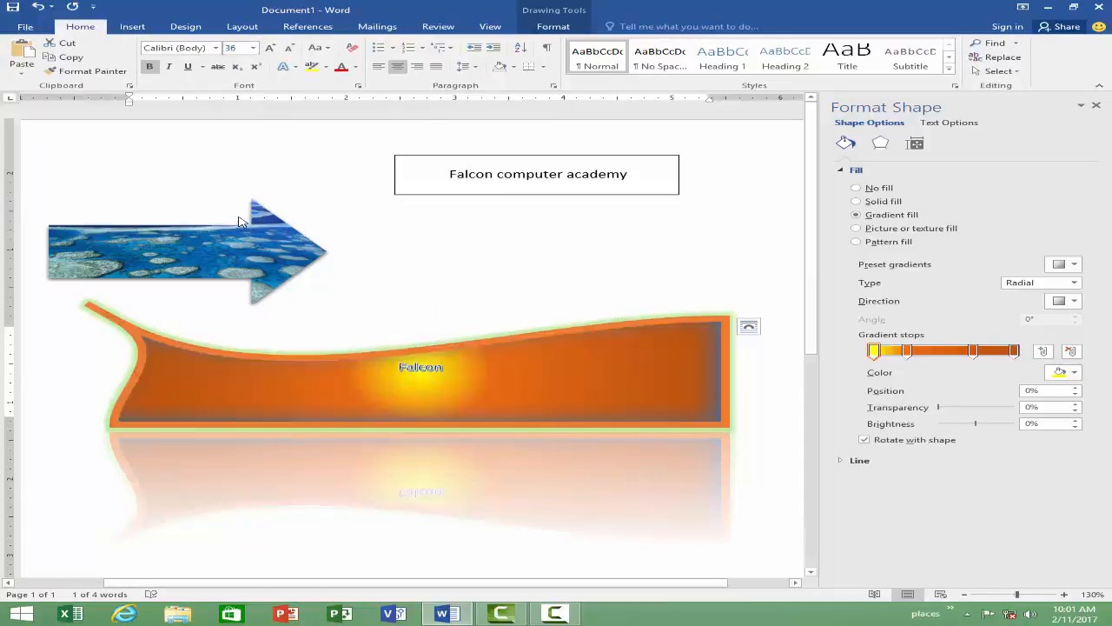
Step: Move the word Falcon down one line and stretch the curved shape's lower edge downward so the text fits inside
{"action": "left_click", "coordinate": [348, 372]}
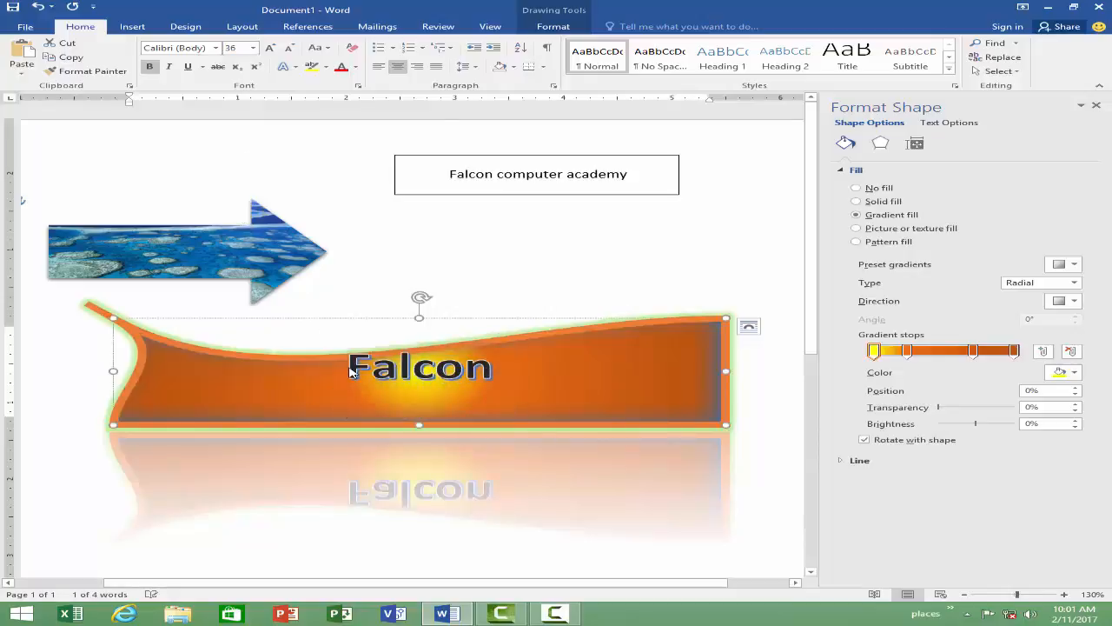
{"action": "key", "text": "Return"}
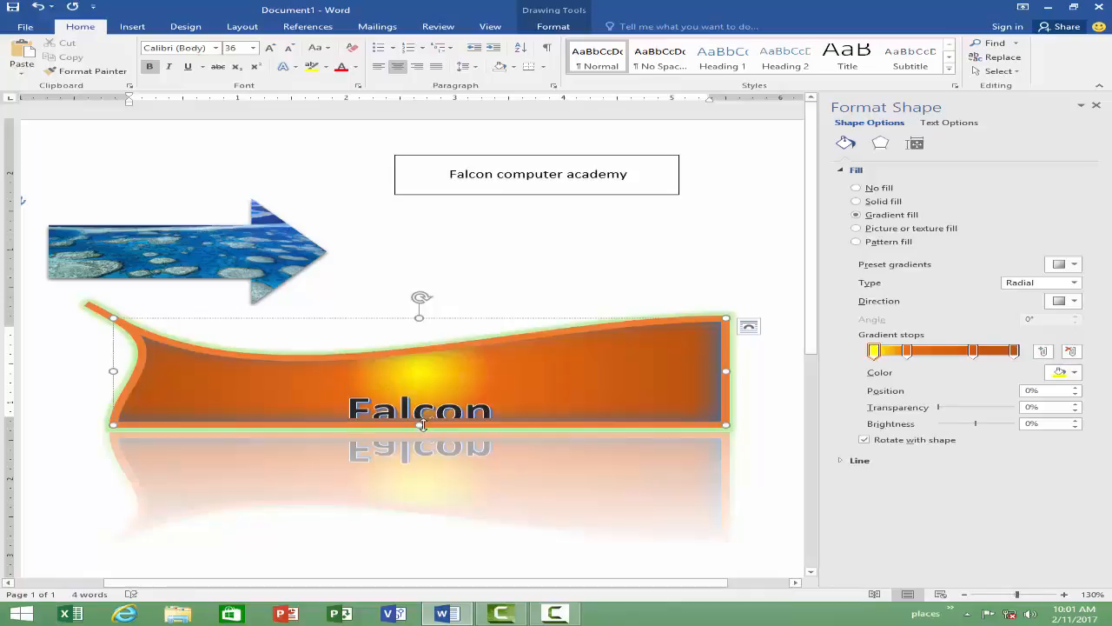
{"action": "left_click_drag", "start_coordinate": [421, 439], "coordinate": [422, 463]}
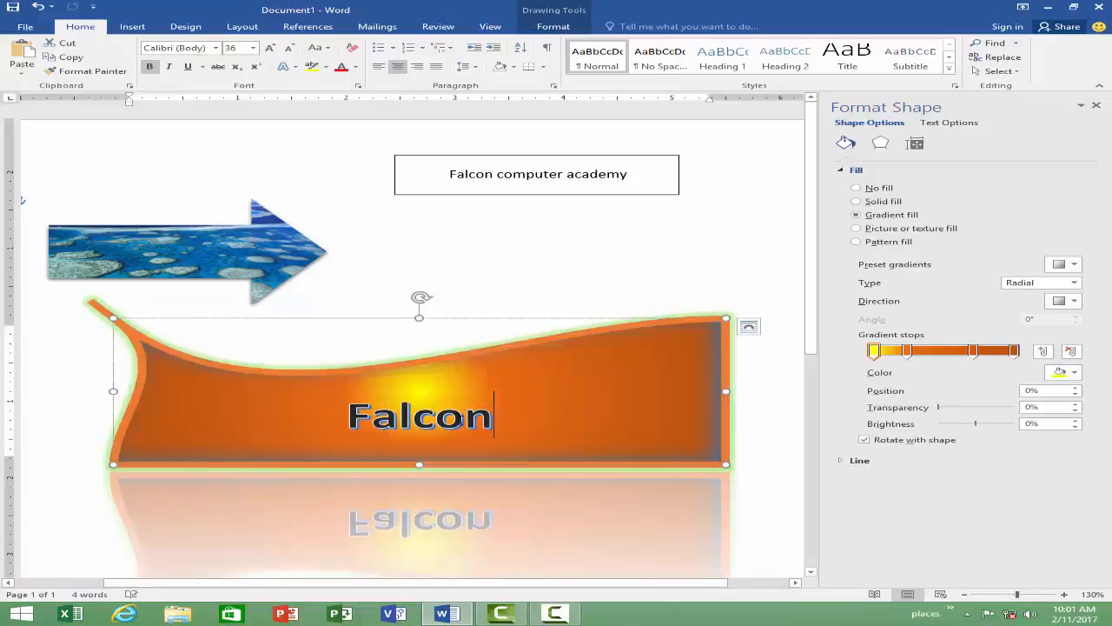
Step: Apply the WordArt style Fill - Gray-25%, Background 2, Inner Shadow to the word Falcon in the curved shape
{"action": "left_click_drag", "start_coordinate": [496, 420], "coordinate": [324, 421]}
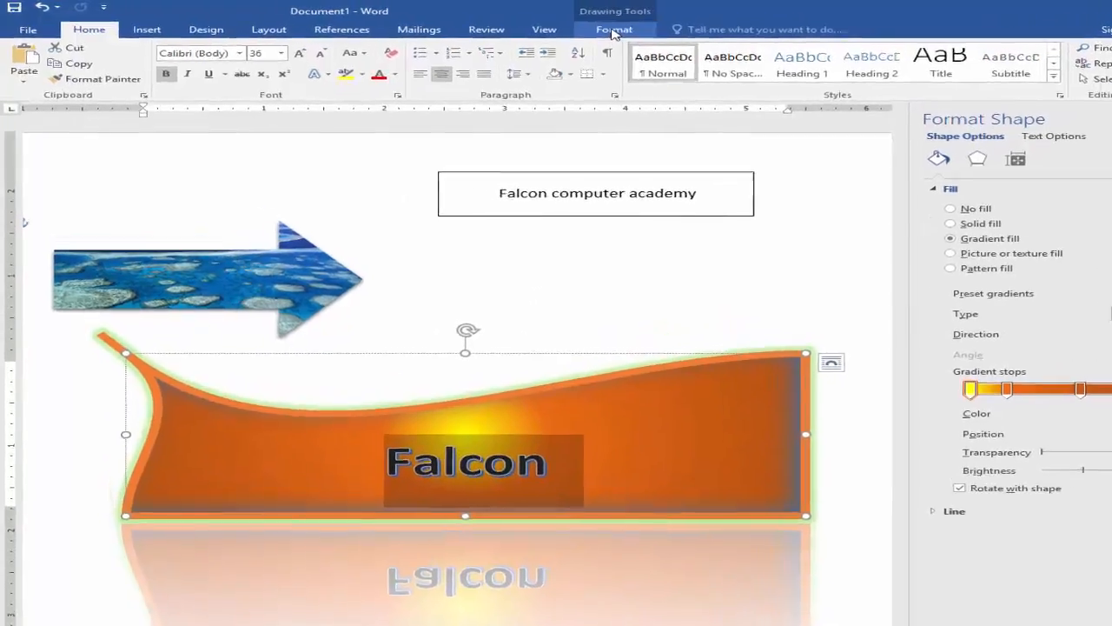
{"action": "left_click", "coordinate": [554, 27]}
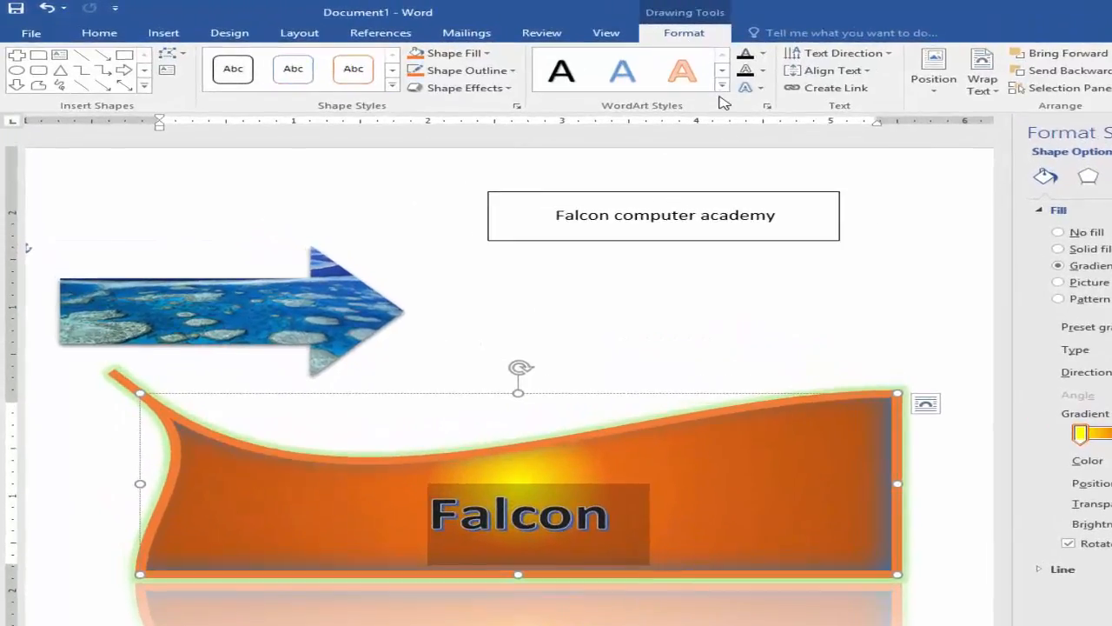
{"action": "left_click", "coordinate": [722, 87]}
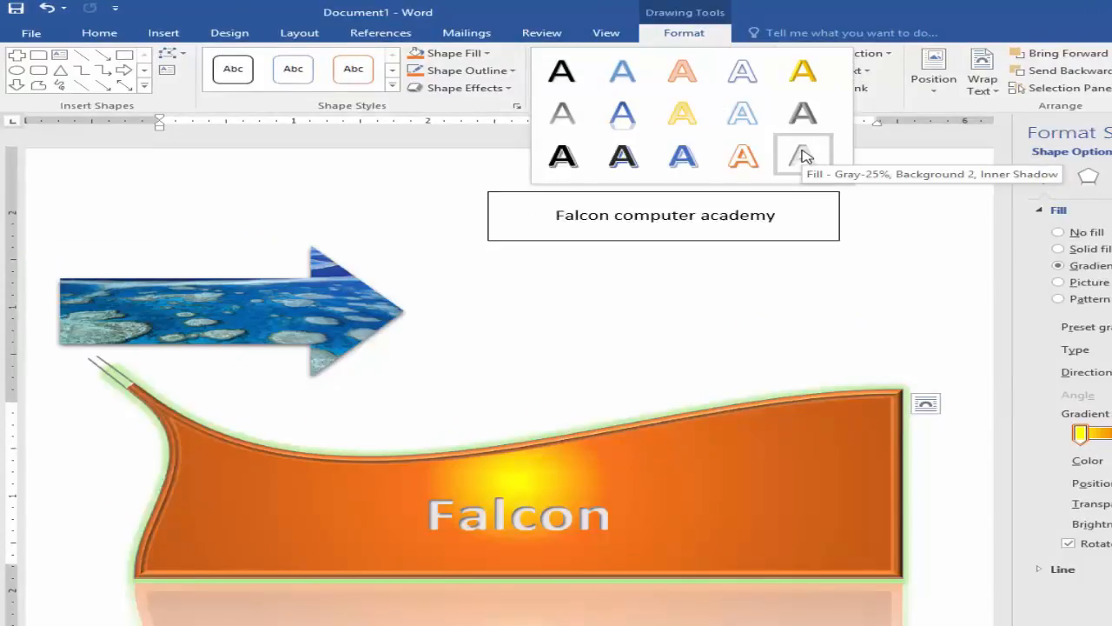
{"action": "left_click", "coordinate": [802, 155]}
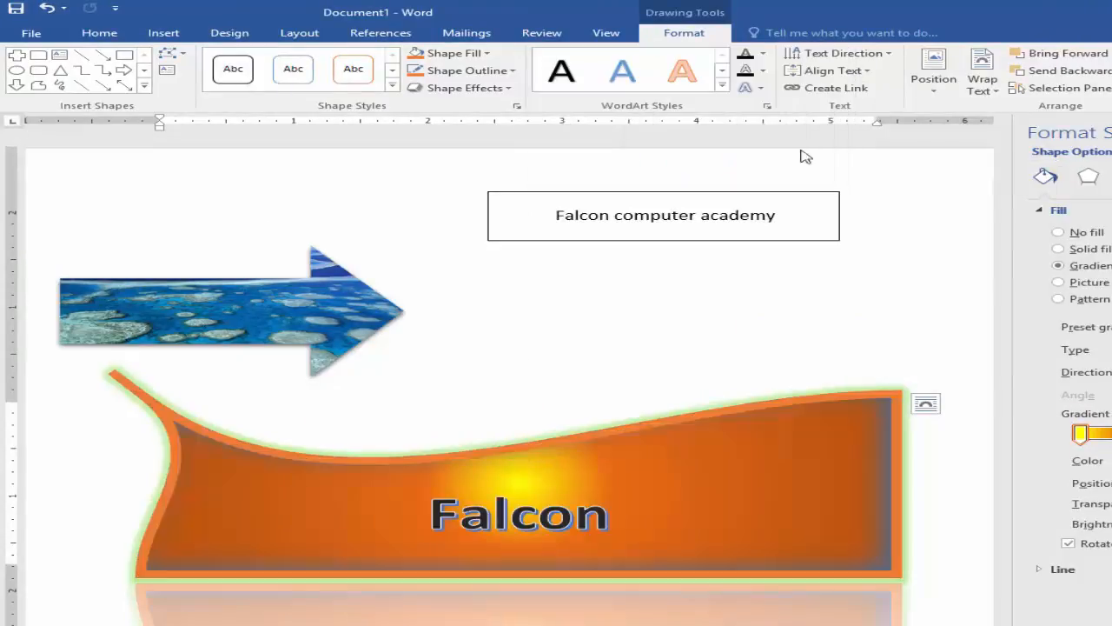
Step: Give the word Falcon a light green text fill from the standard colors and a Black, Text 1 outline
{"action": "left_click", "coordinate": [763, 53]}
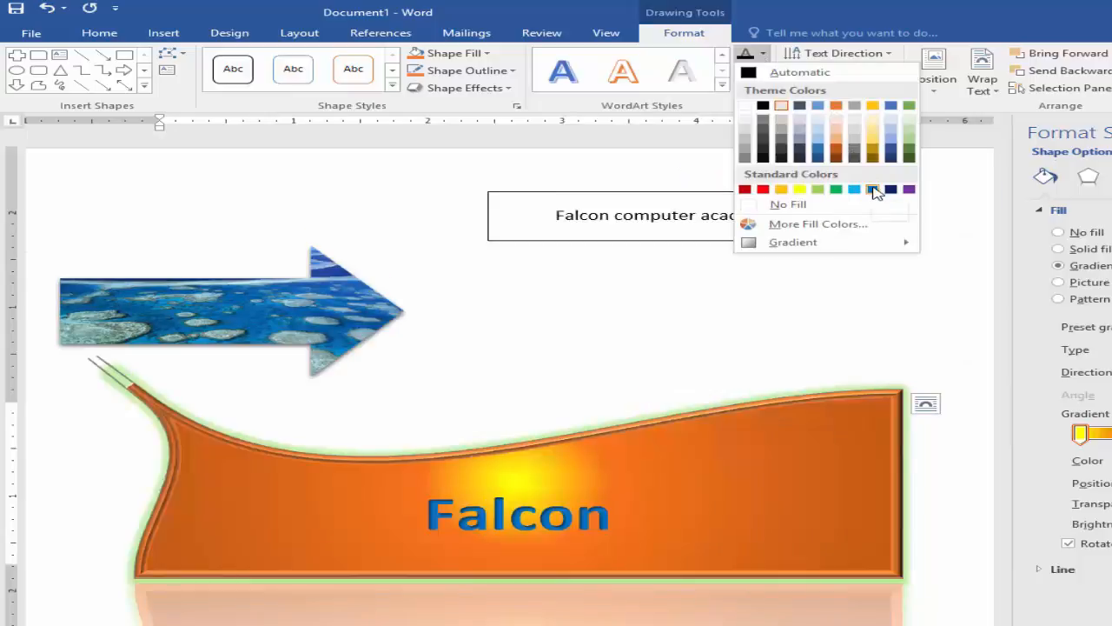
{"action": "left_click", "coordinate": [818, 191]}
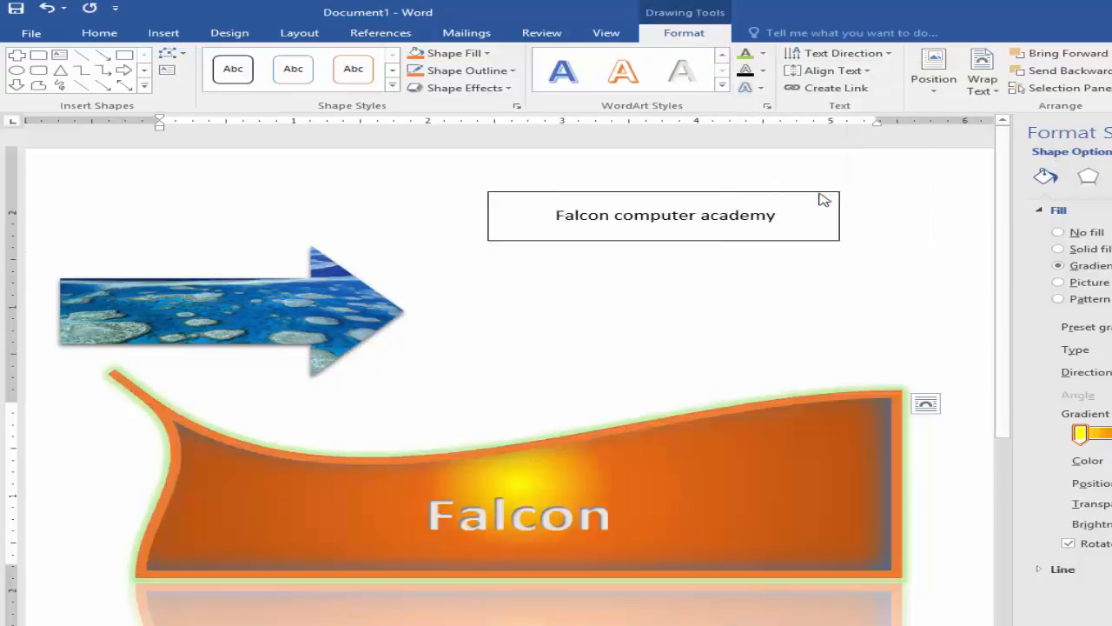
{"action": "left_click", "coordinate": [764, 73]}
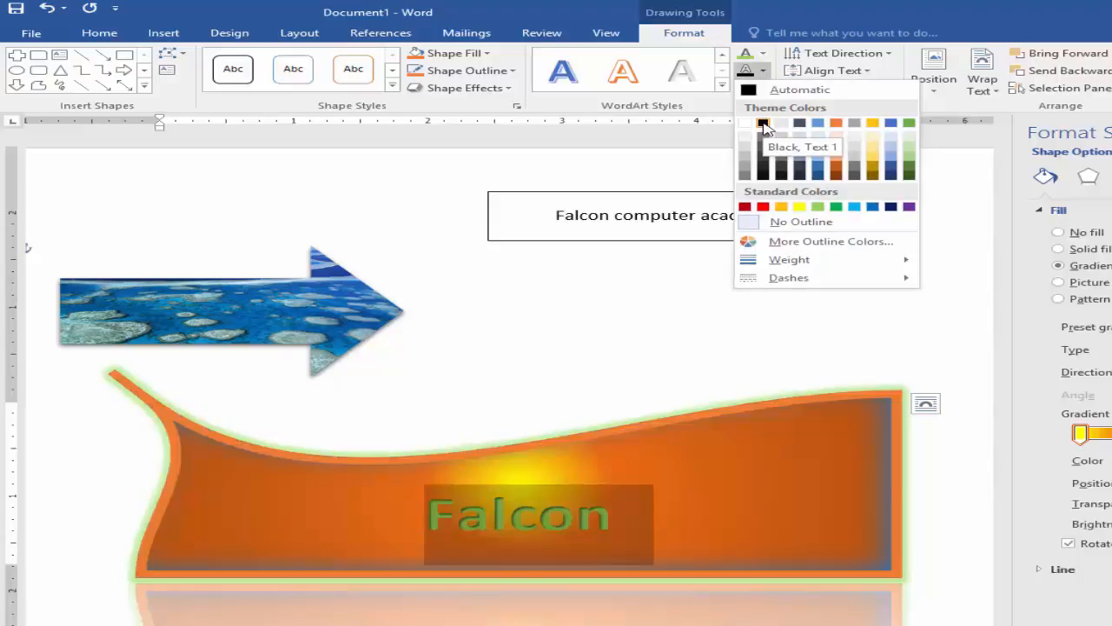
{"action": "left_click", "coordinate": [764, 125]}
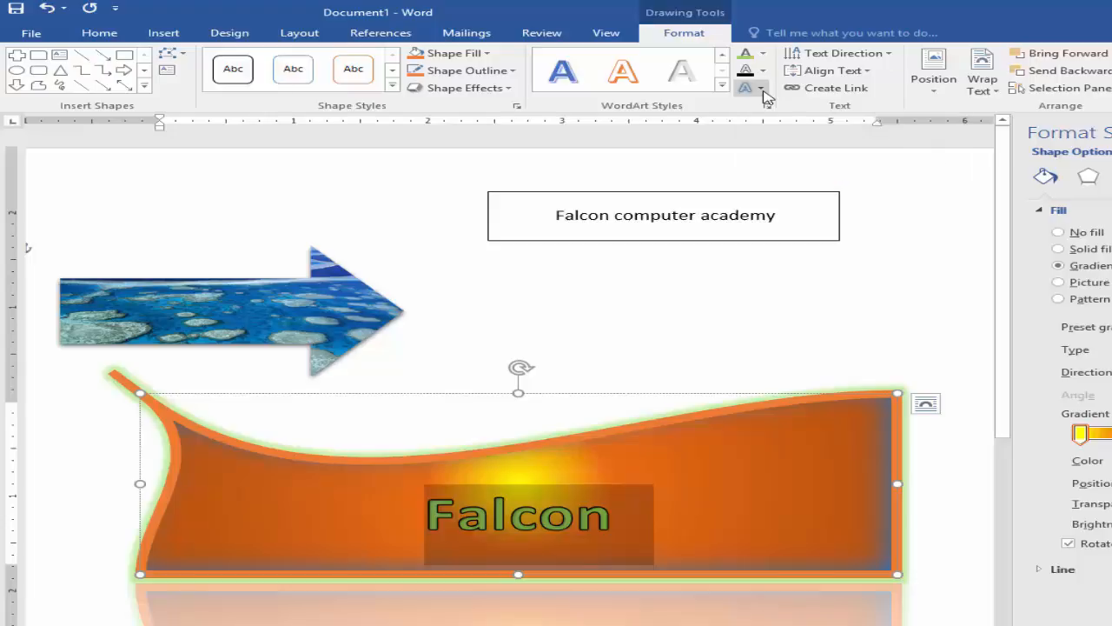
Step: Add the third reflection variation in the first row to the word Falcon
{"action": "left_click", "coordinate": [763, 90]}
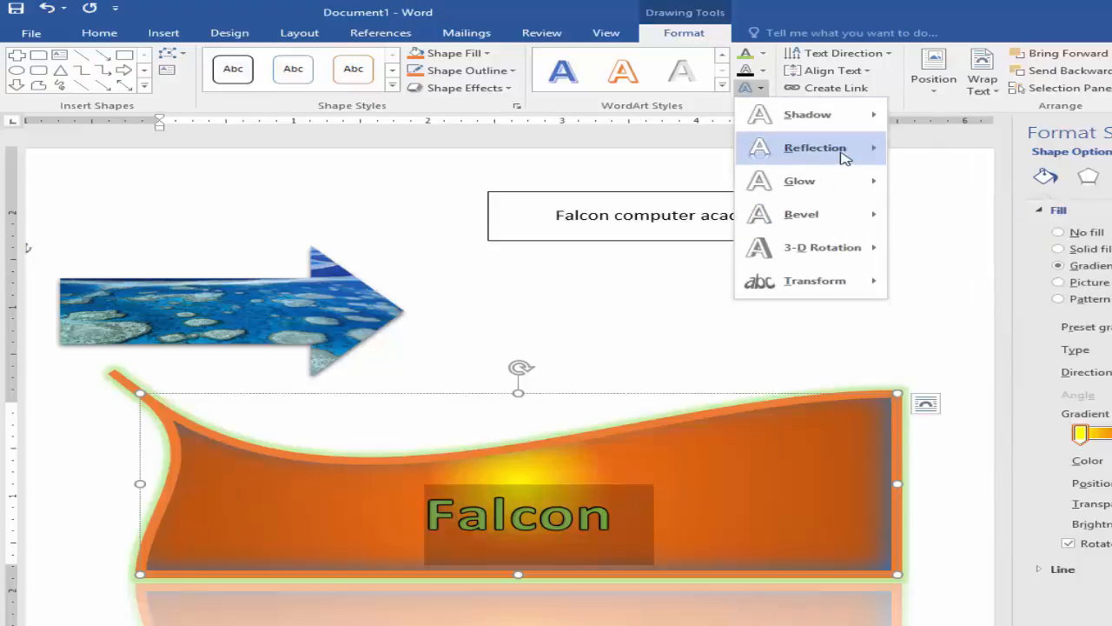
{"action": "mouse_move", "coordinate": [843, 153]}
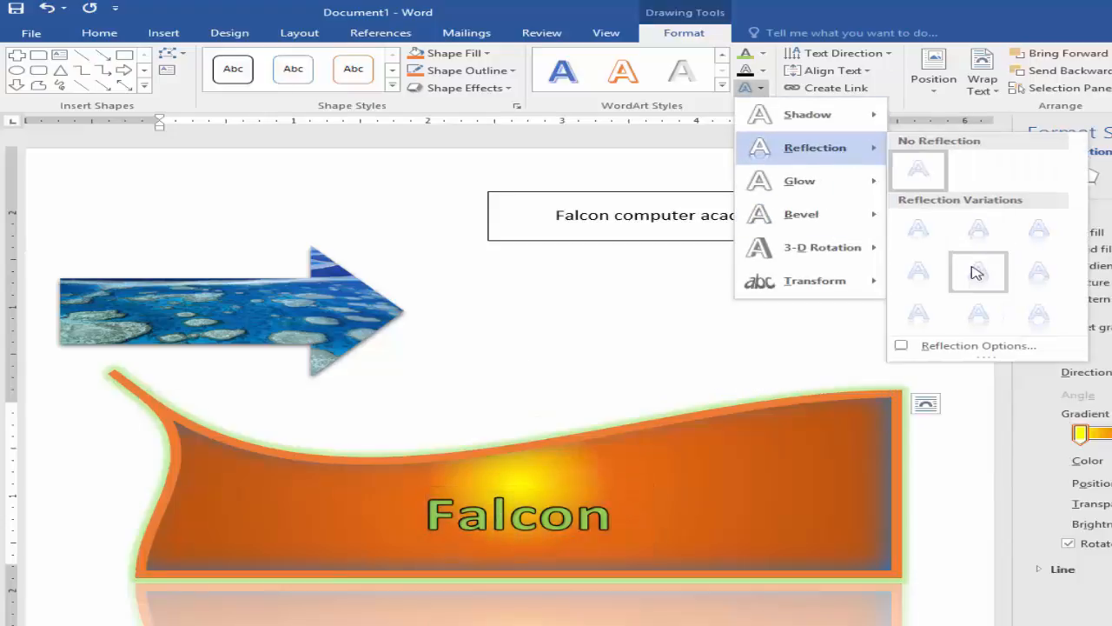
{"action": "left_click", "coordinate": [1034, 239]}
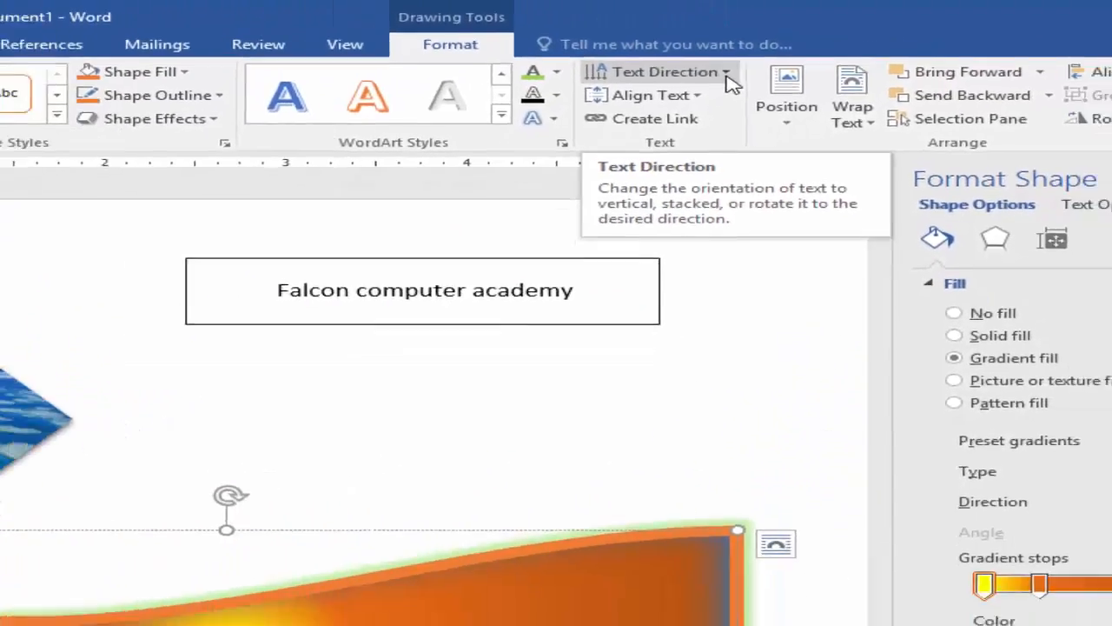
Step: Rotate the shape's text 90° and stretch the curved shape's upper edge upward to a height of about 2.93"
{"action": "left_click", "coordinate": [731, 92]}
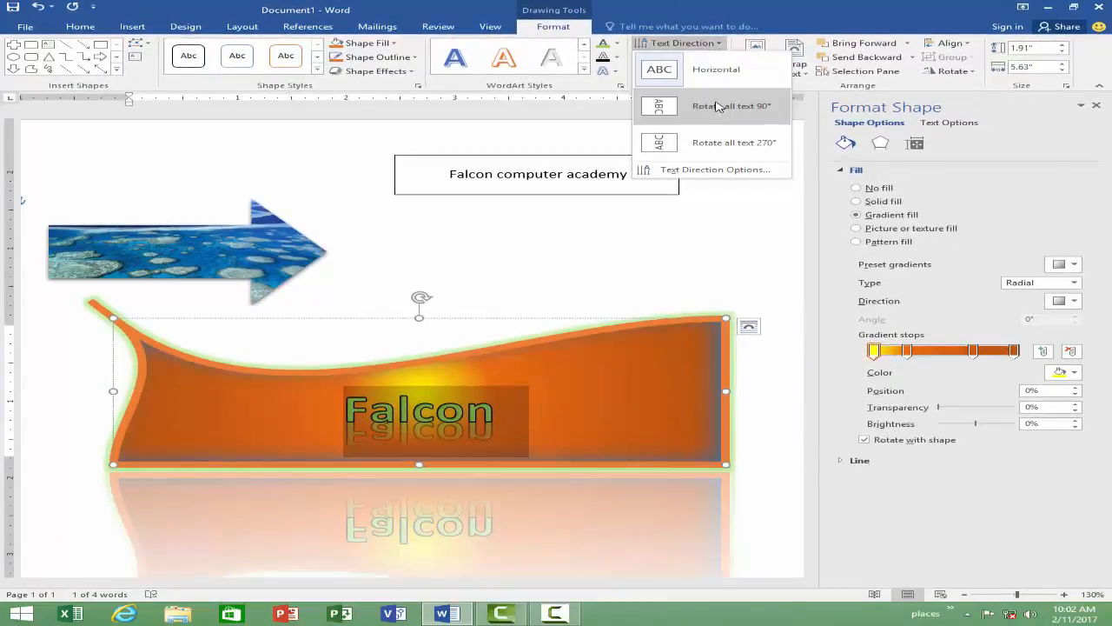
{"action": "left_click", "coordinate": [718, 106]}
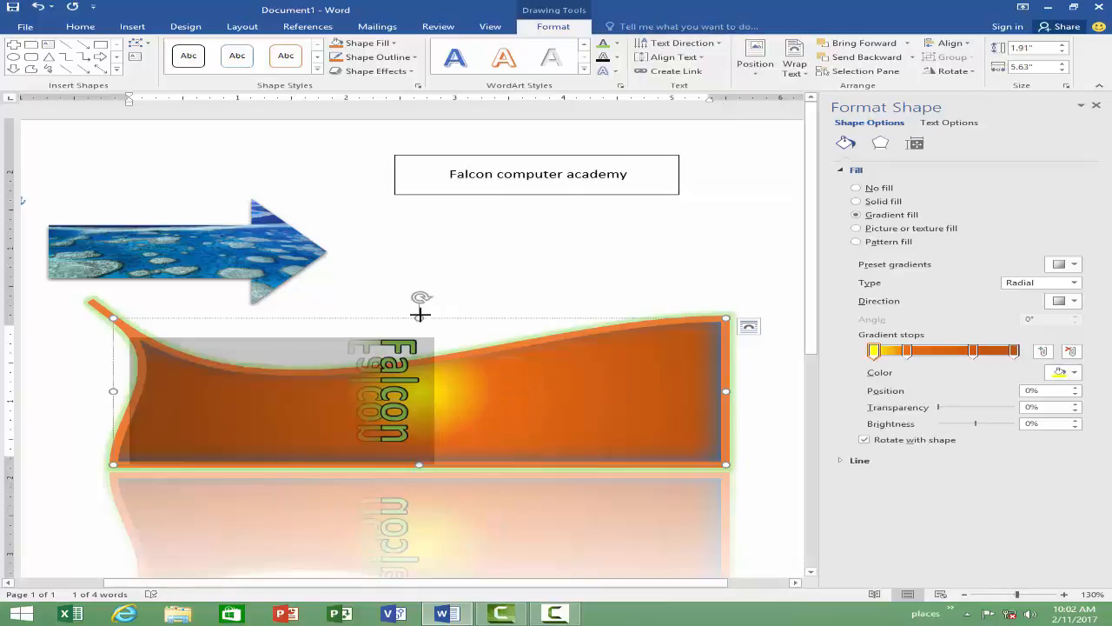
{"action": "left_click_drag", "start_coordinate": [419, 317], "coordinate": [421, 241]}
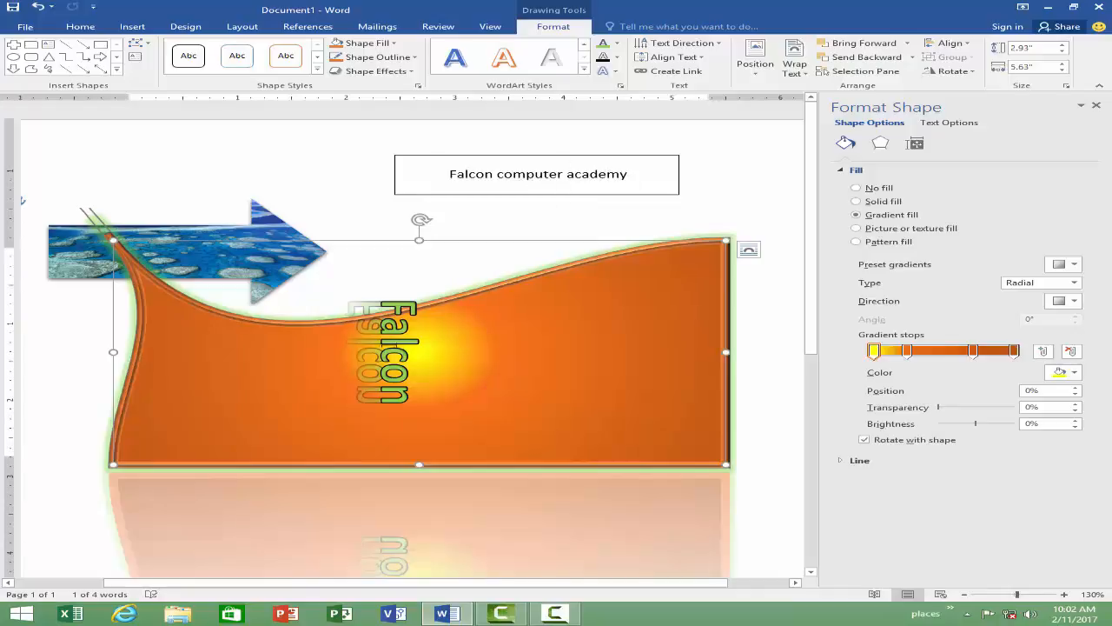
Step: Select the rotated Falcon text and set its alignment within the curved shape to Right
{"action": "left_click", "coordinate": [423, 335]}
{"action": "key", "text": "ctrl+a"}
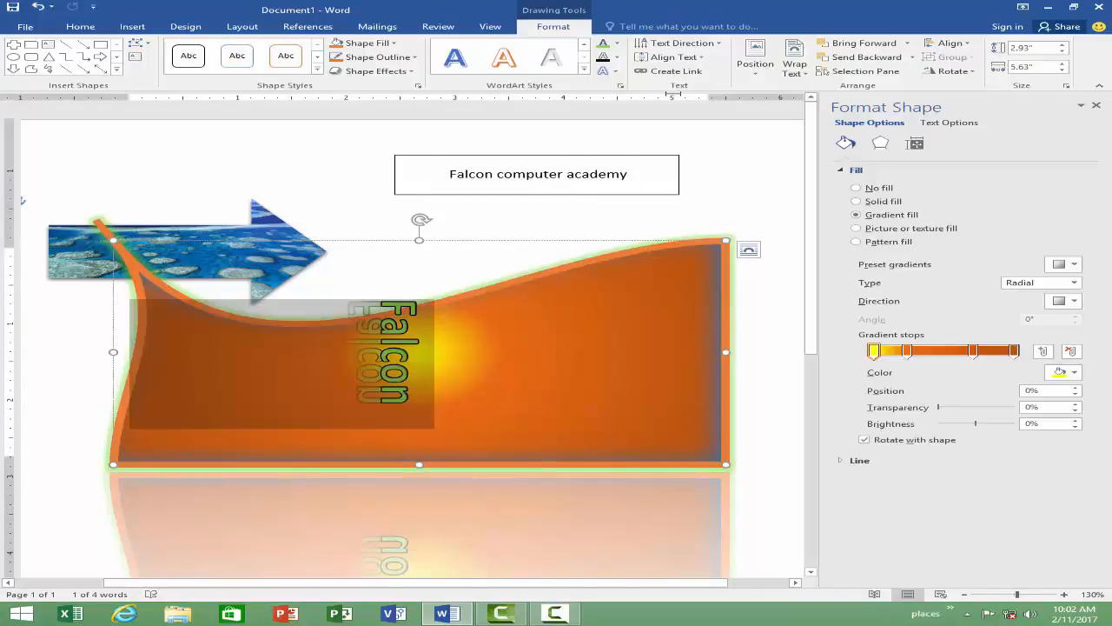
{"action": "left_click", "coordinate": [670, 57]}
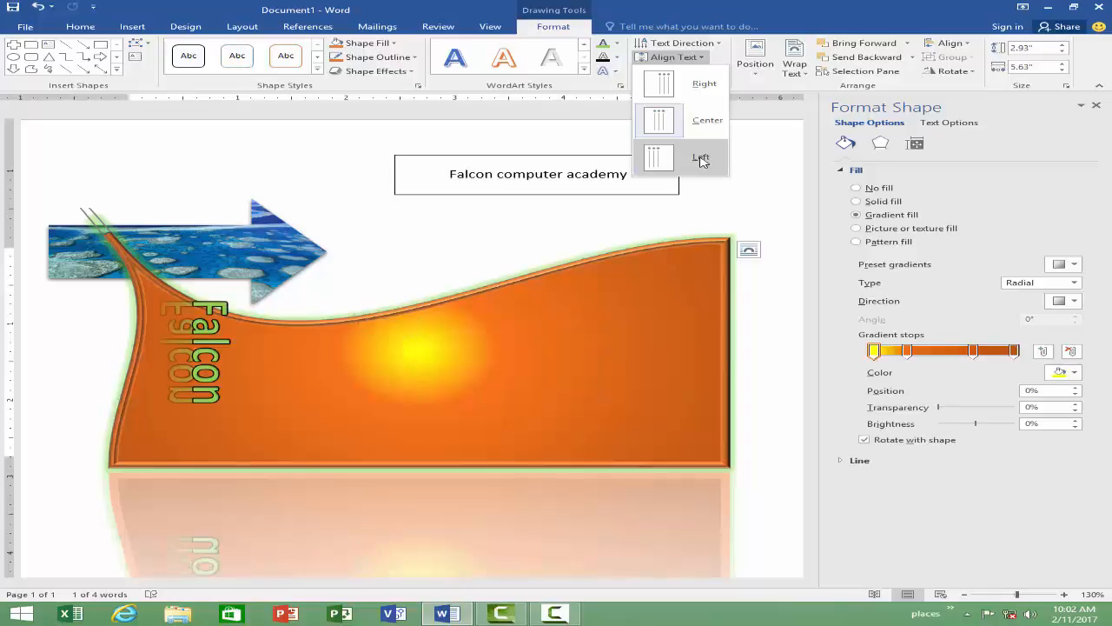
{"action": "left_click", "coordinate": [709, 89]}
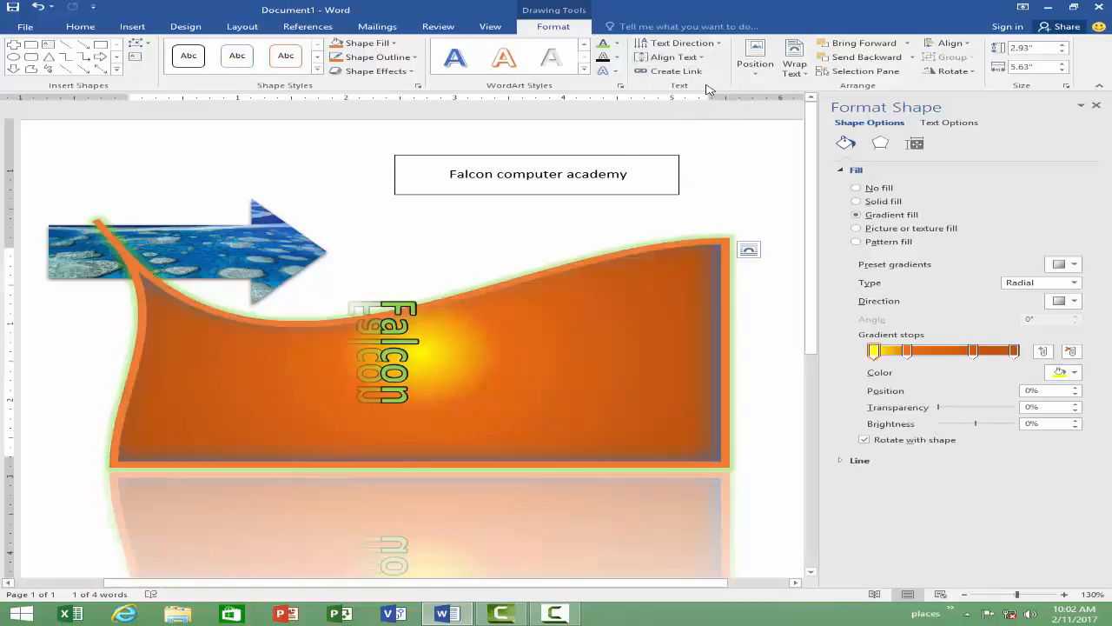